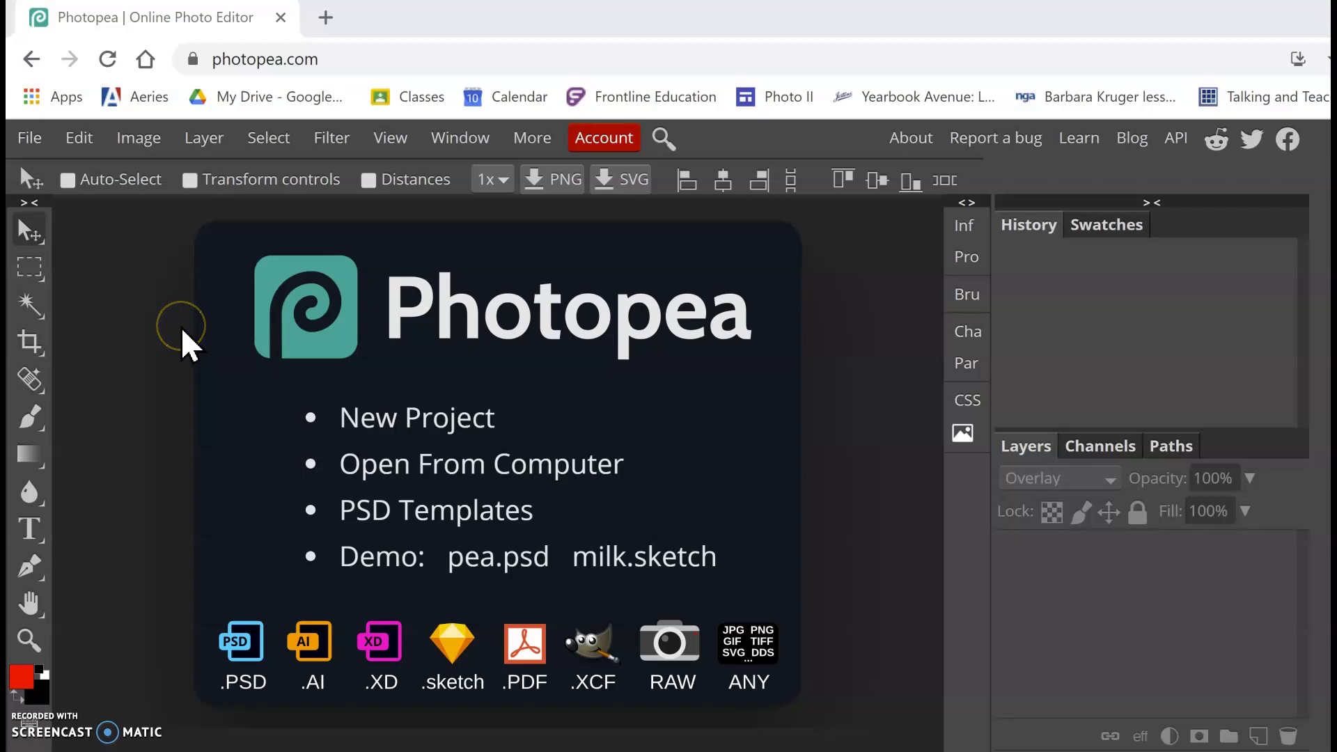
Step: Open the lamp photo File_006 from the Downloads folder
left_click(29, 142)
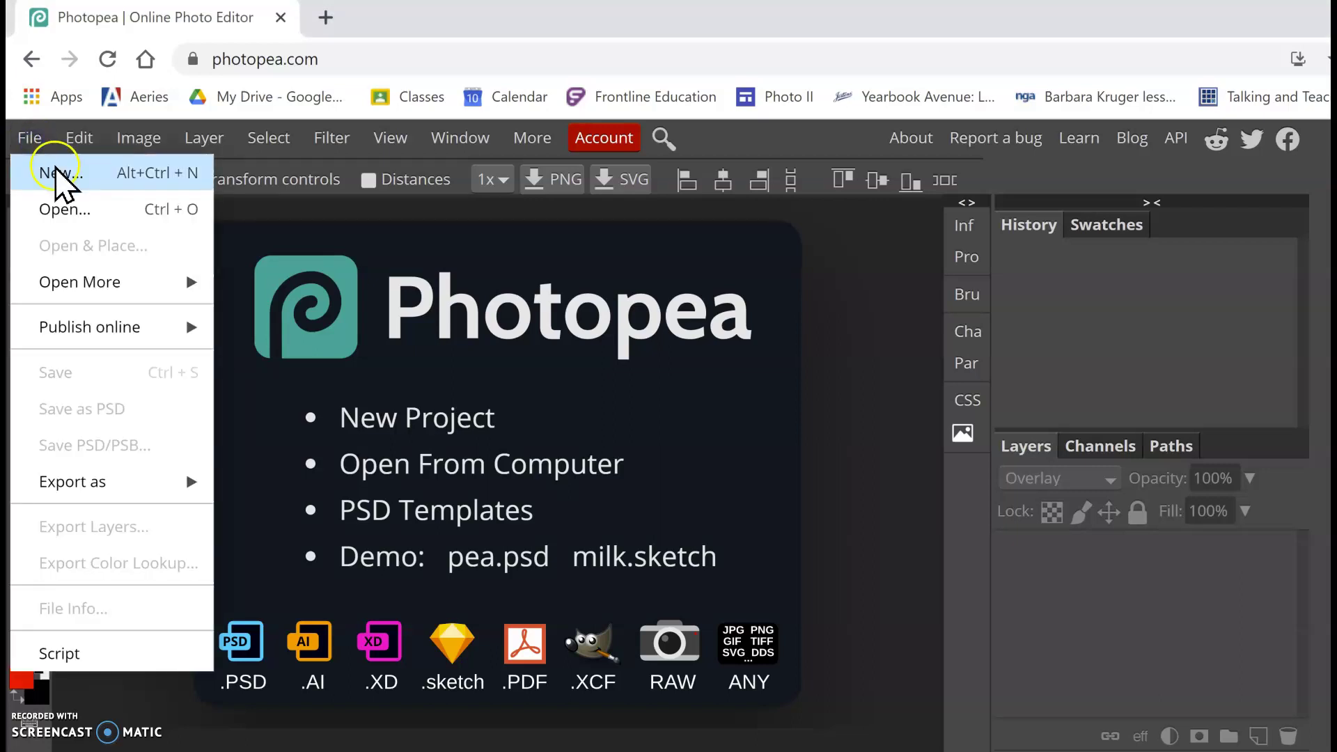
left_click(64, 206)
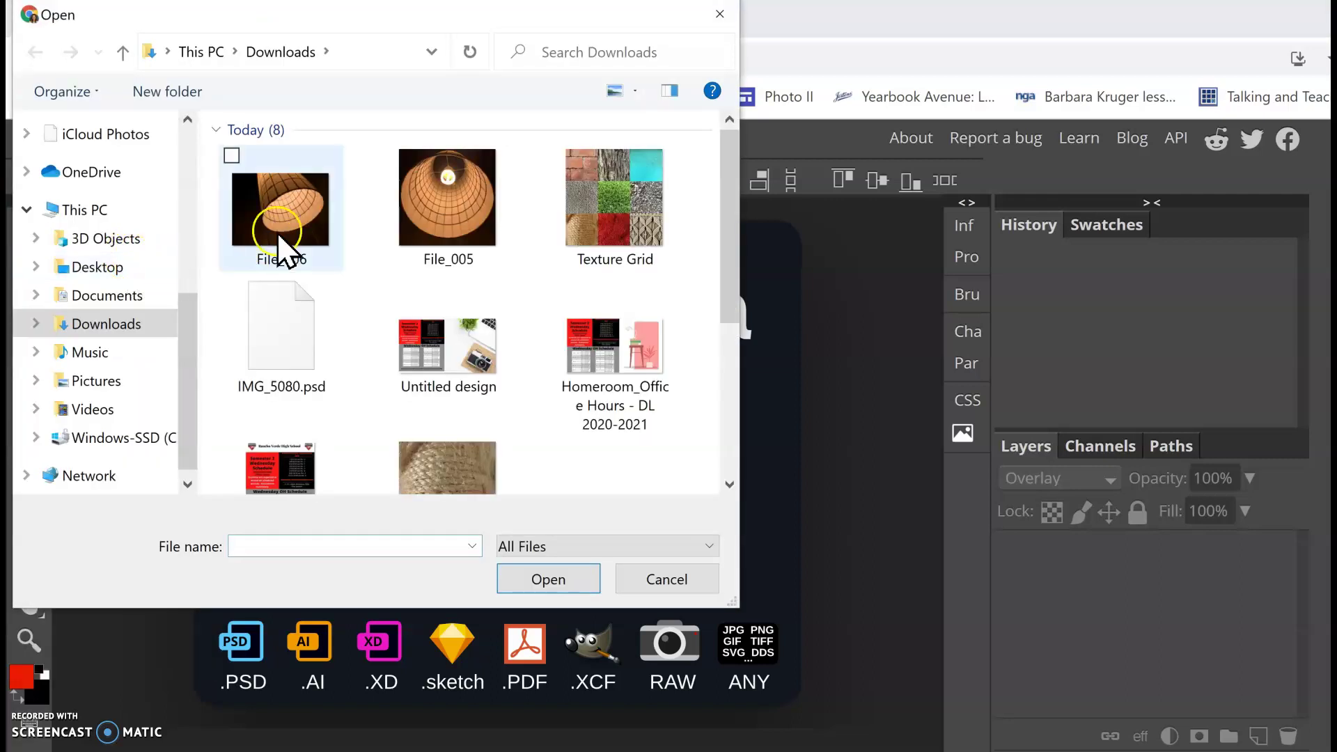
left_click(286, 244)
left_click(581, 578)
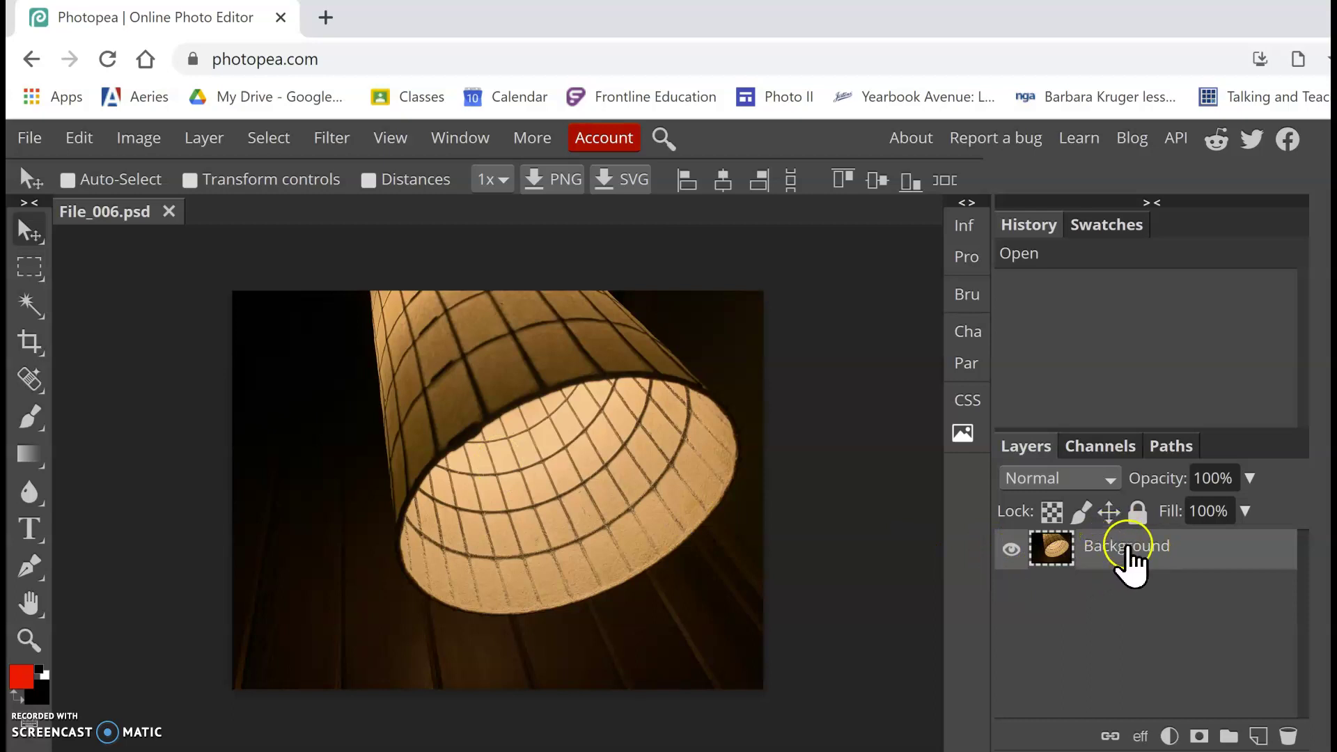
Step: Change the Background layer's name to 'base image'
double_click(1122, 545)
double_click(1156, 549)
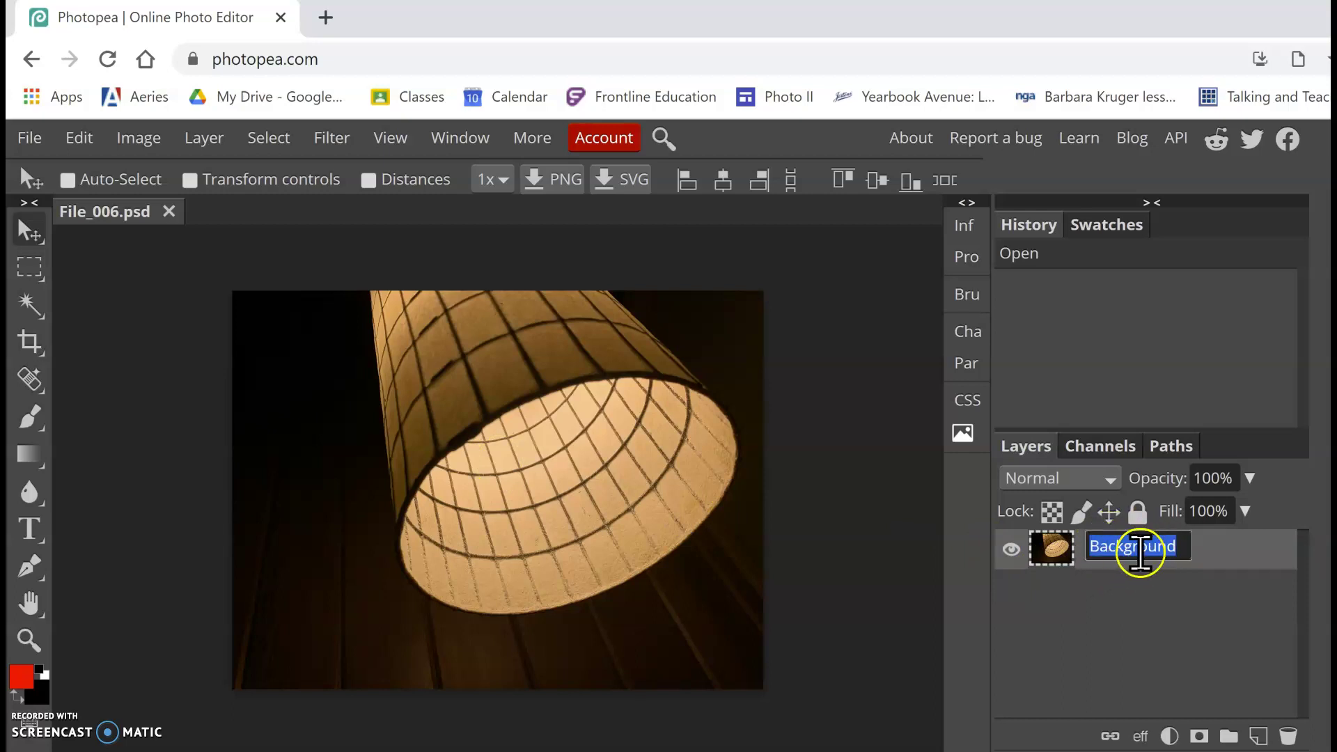
type("base image")
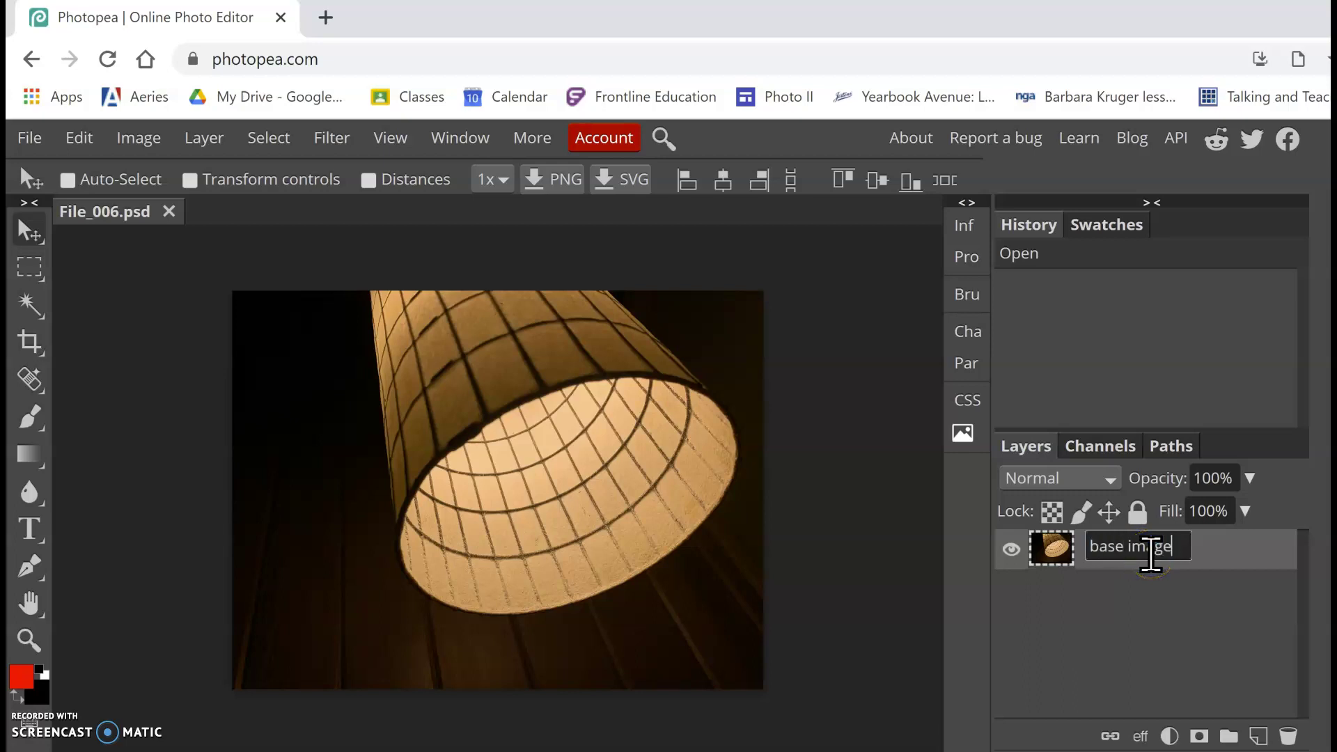
key("Return")
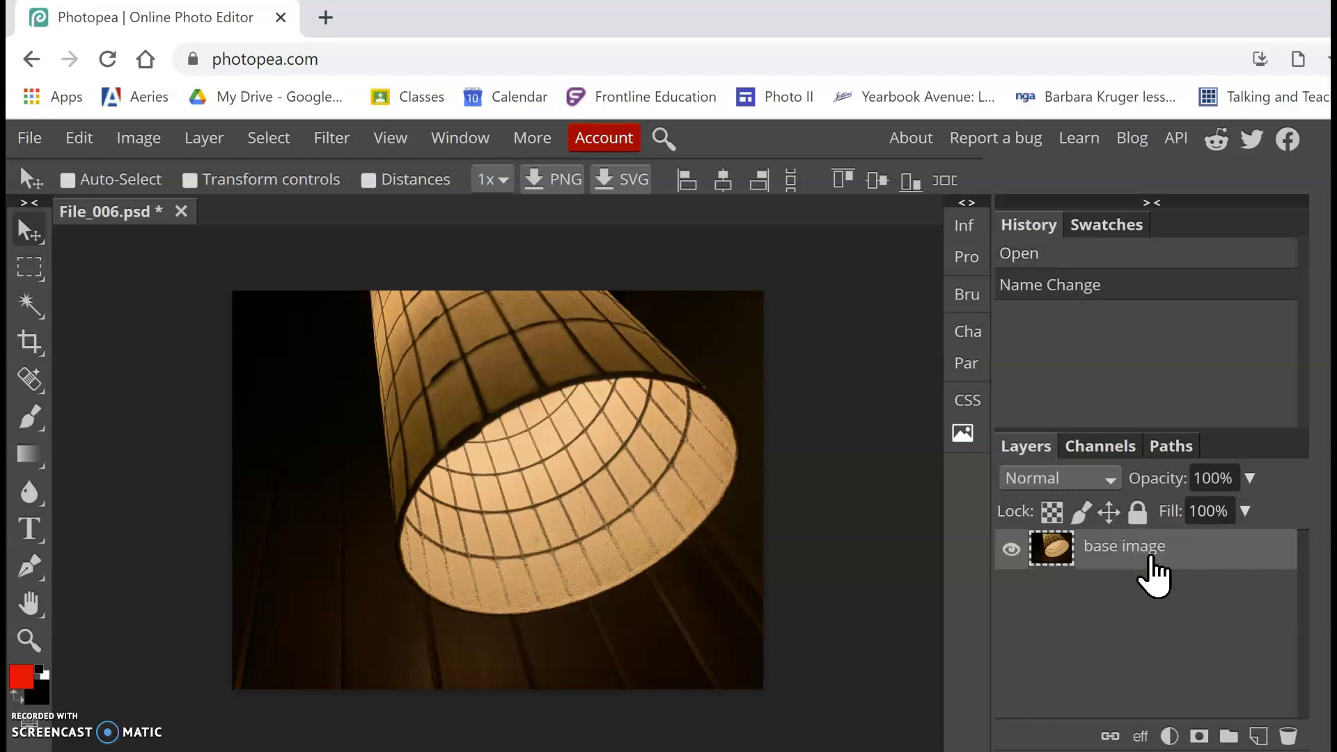
left_click(1133, 571)
left_click(389, 346)
Step: Bring up Image Size with the width unit set to inches
left_click(143, 138)
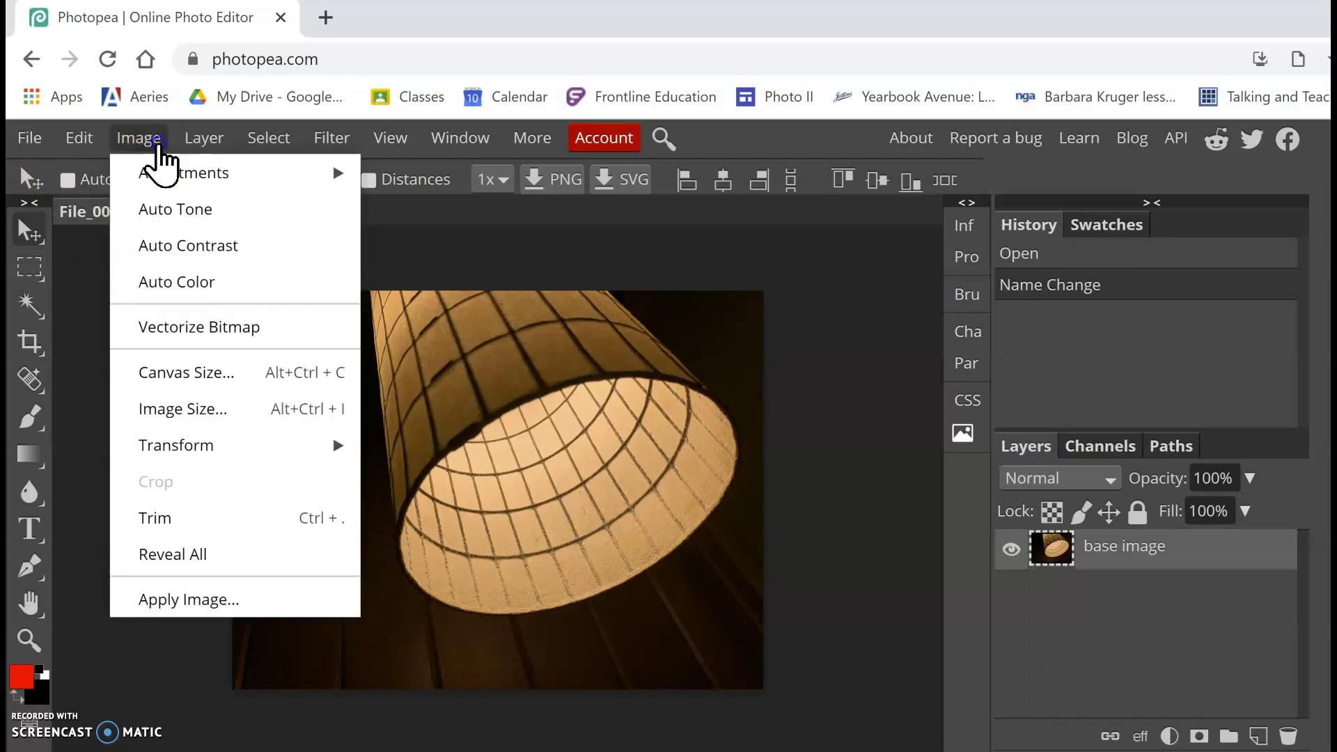
left_click(209, 408)
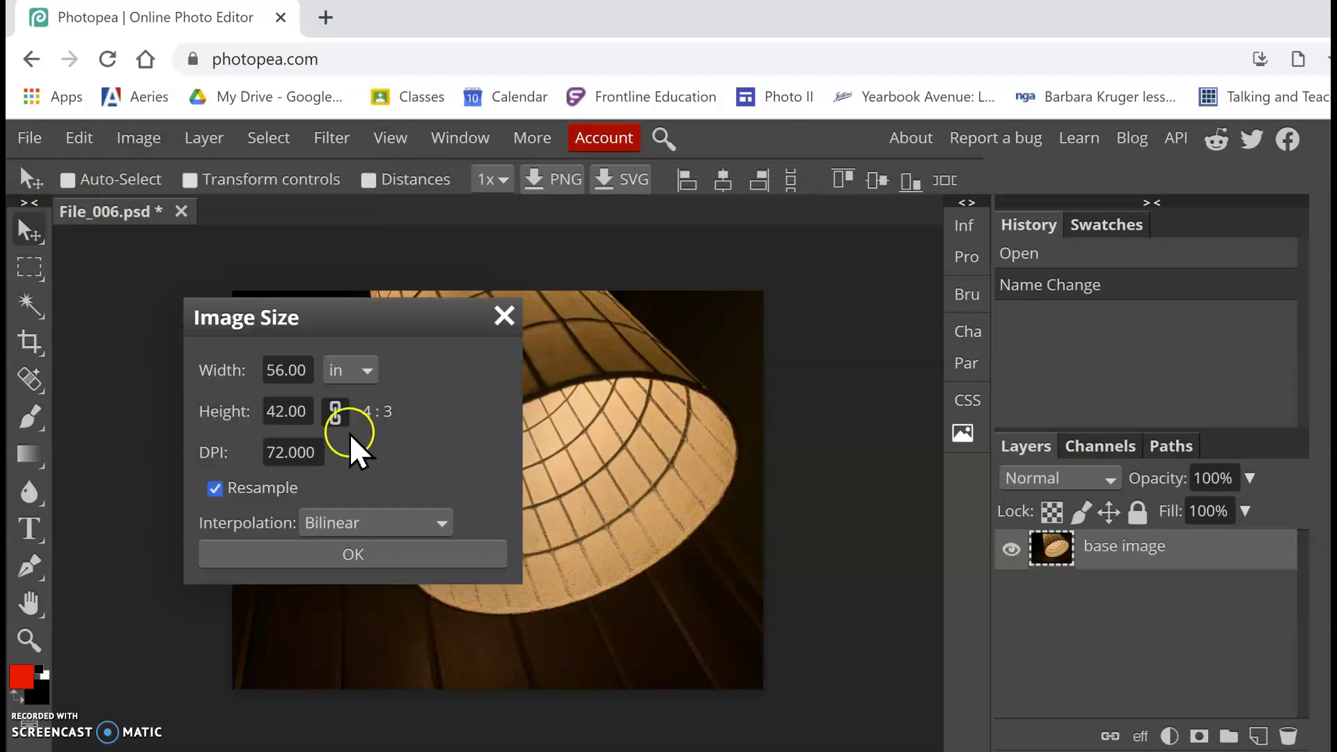
left_click(347, 366)
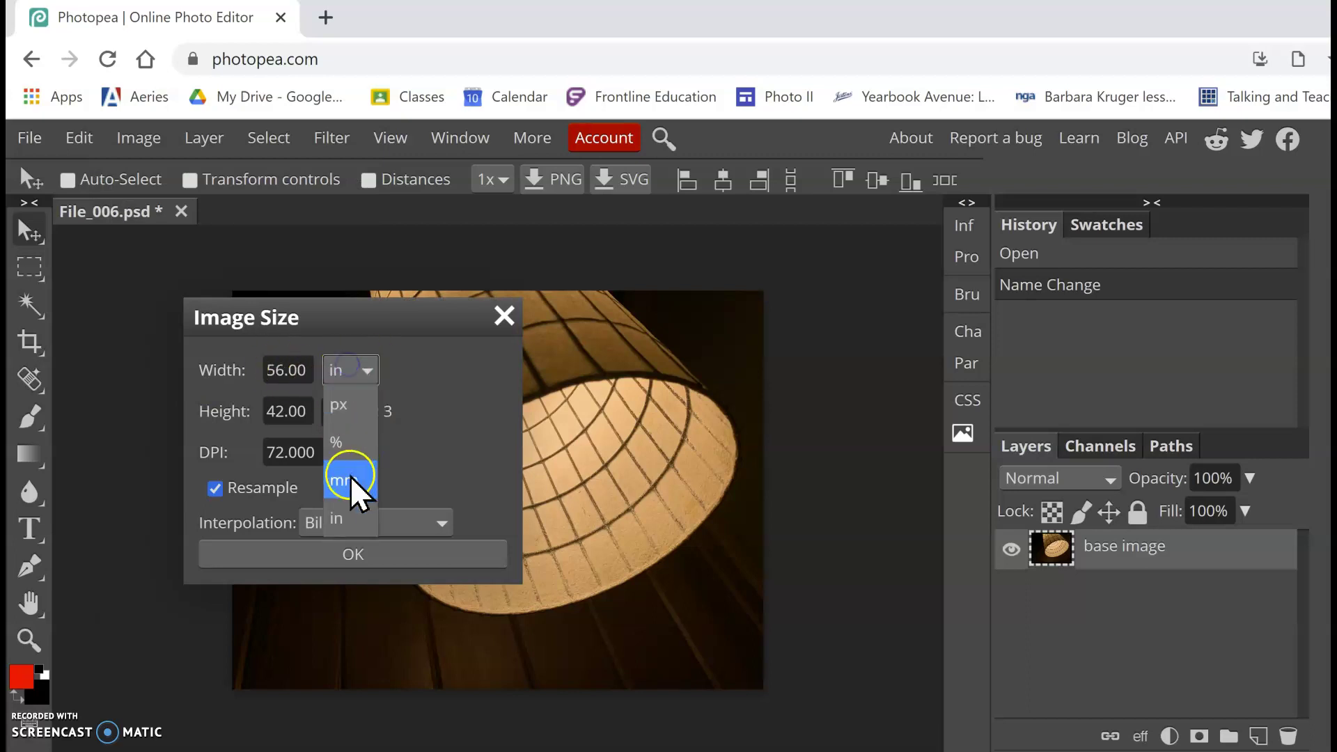
left_click(358, 515)
left_click(362, 371)
left_click(358, 395)
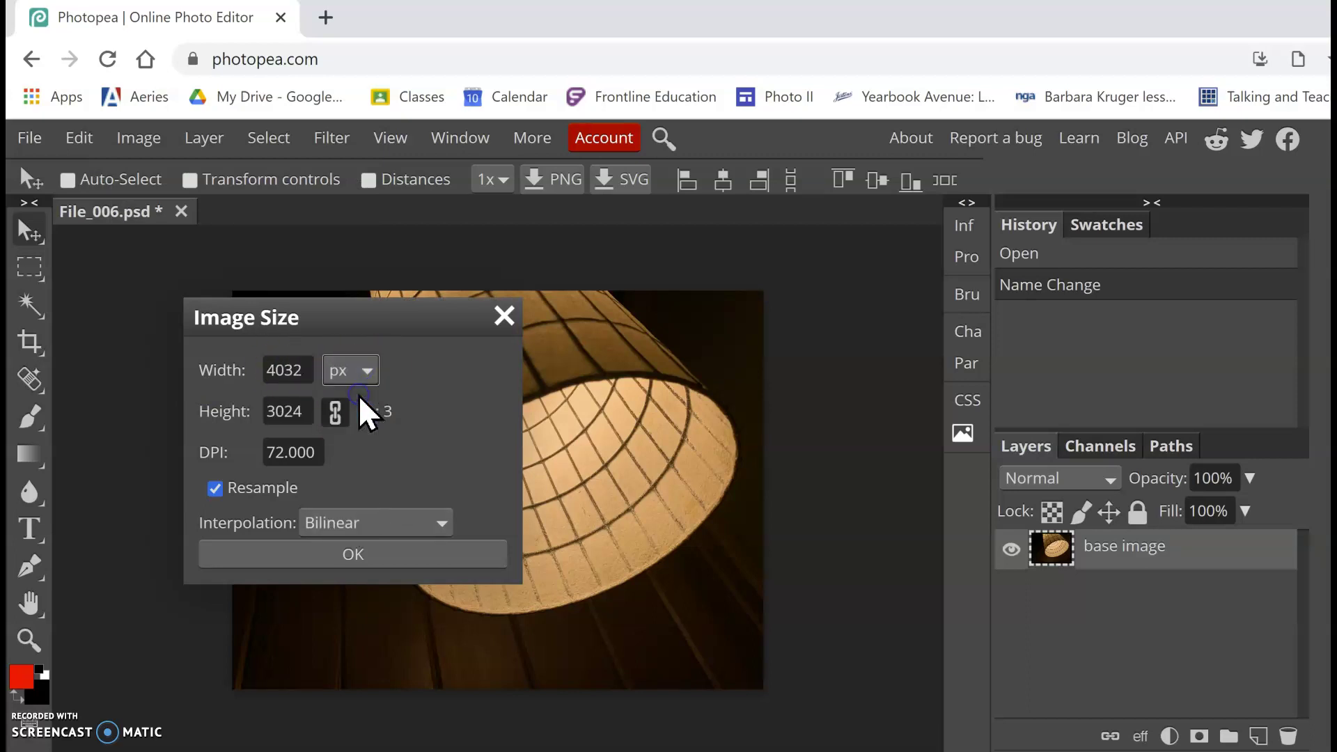
left_click(357, 370)
left_click(360, 516)
Step: Set width to 7 inches (height 5.25) and resolution to 300 DPI, then apply
left_click(308, 371)
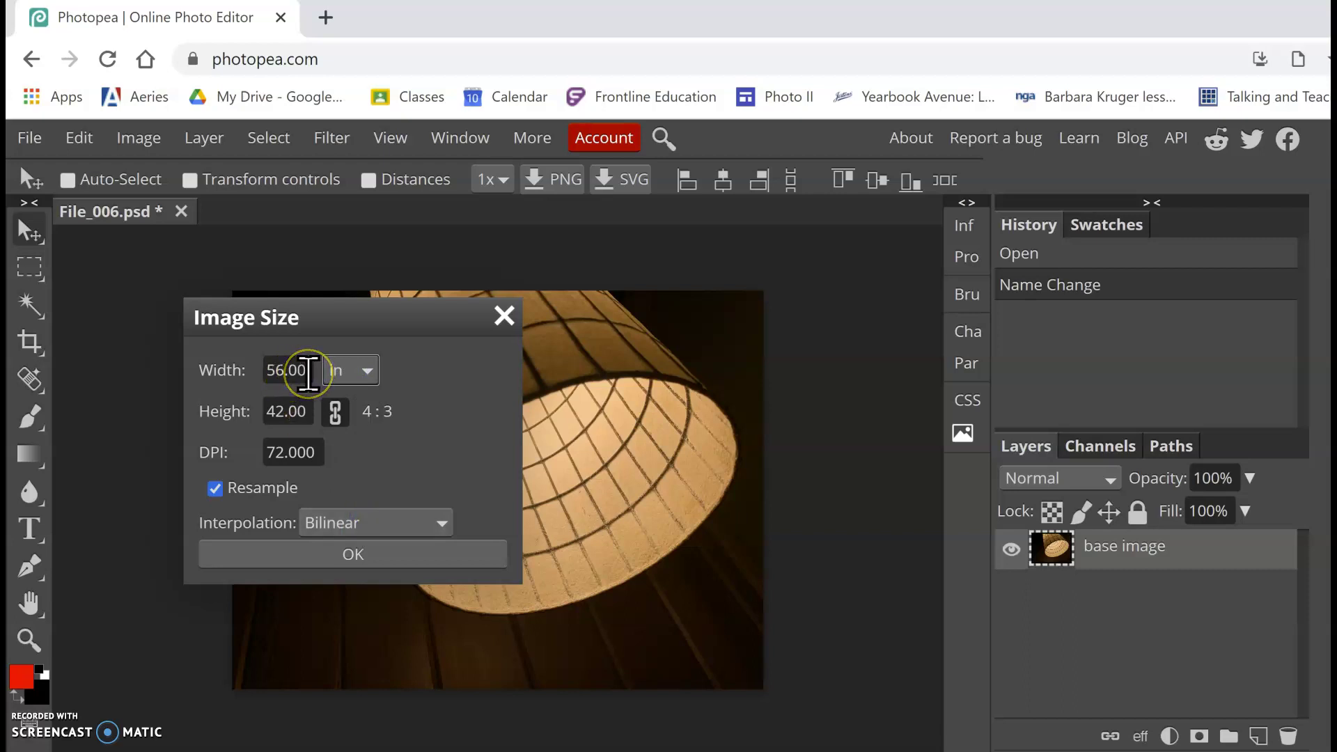
left_click(336, 413)
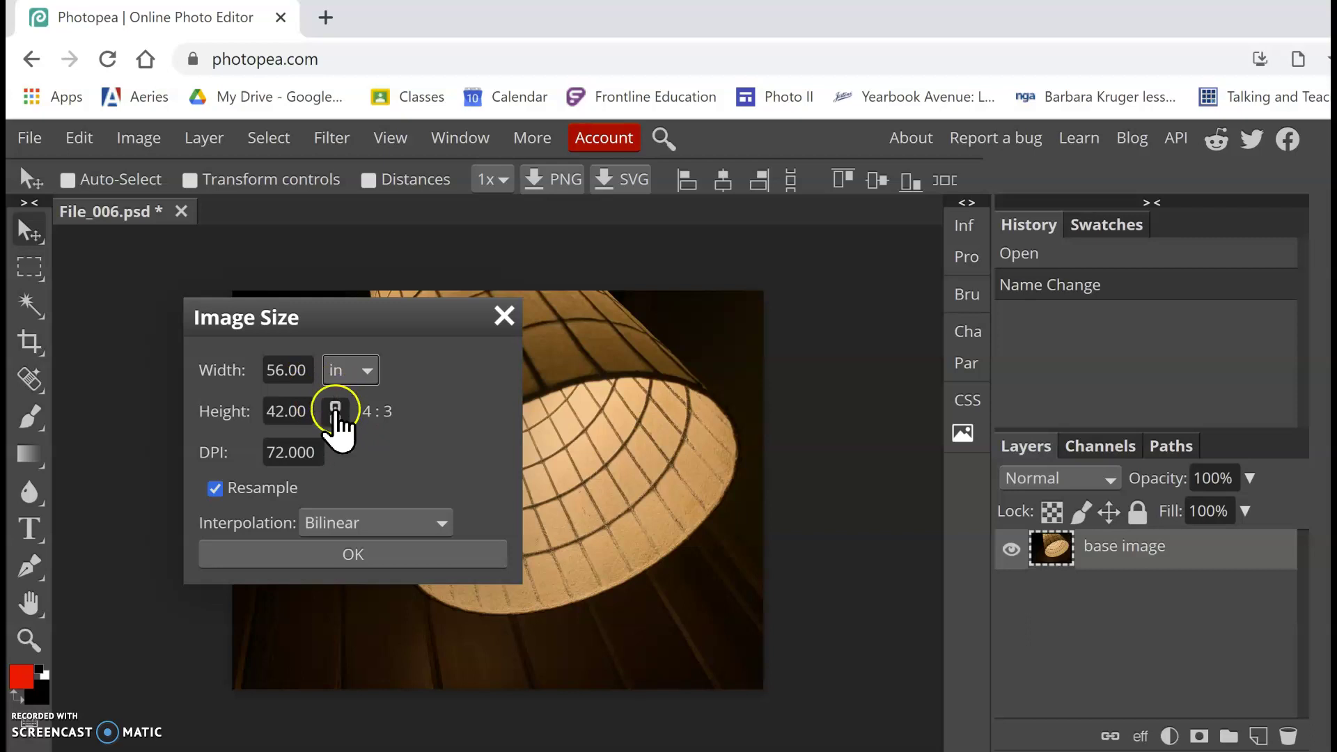
double_click(313, 372)
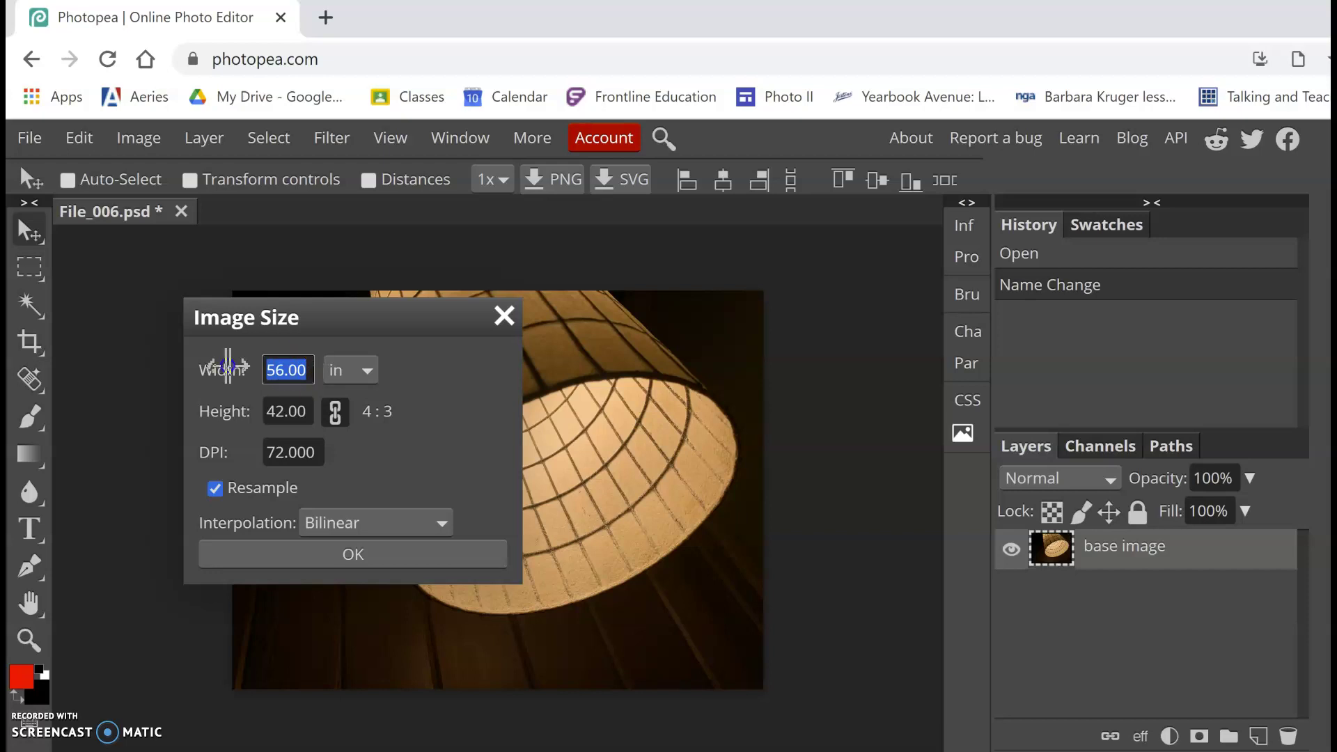
type("7")
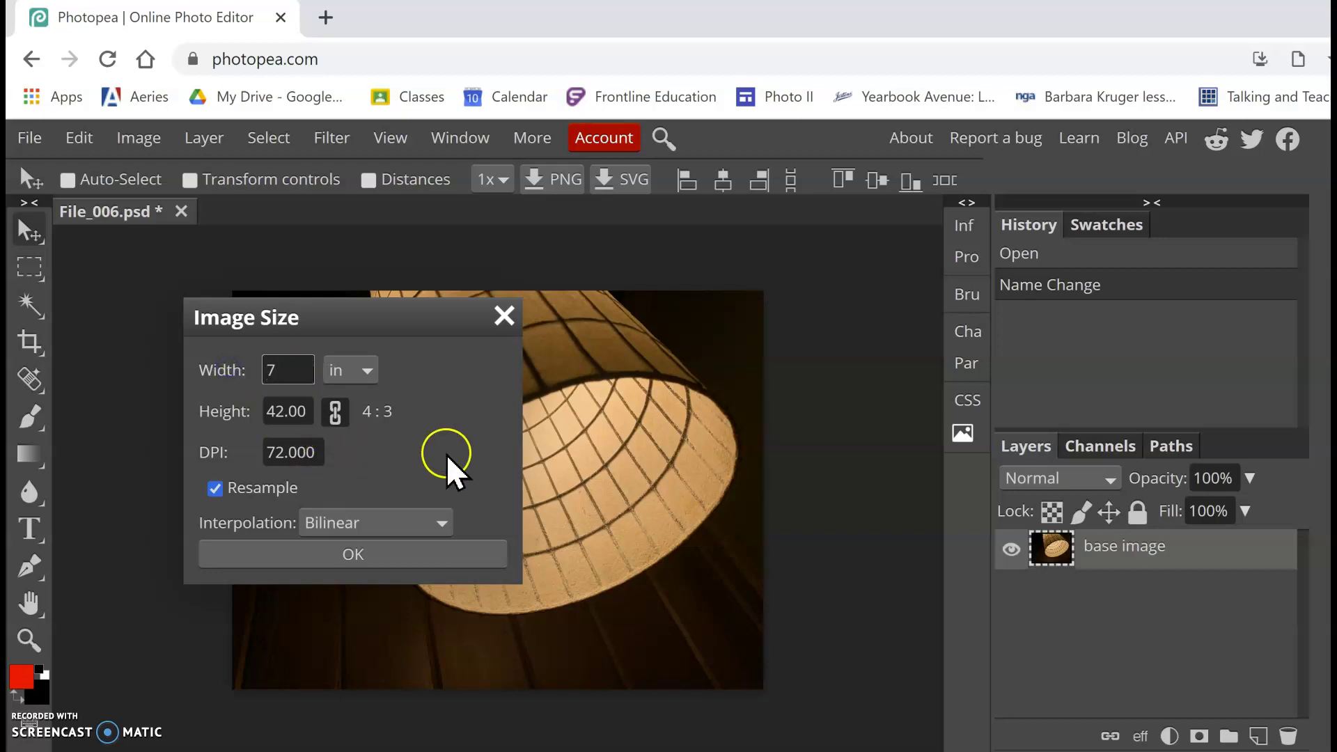
left_click(448, 462)
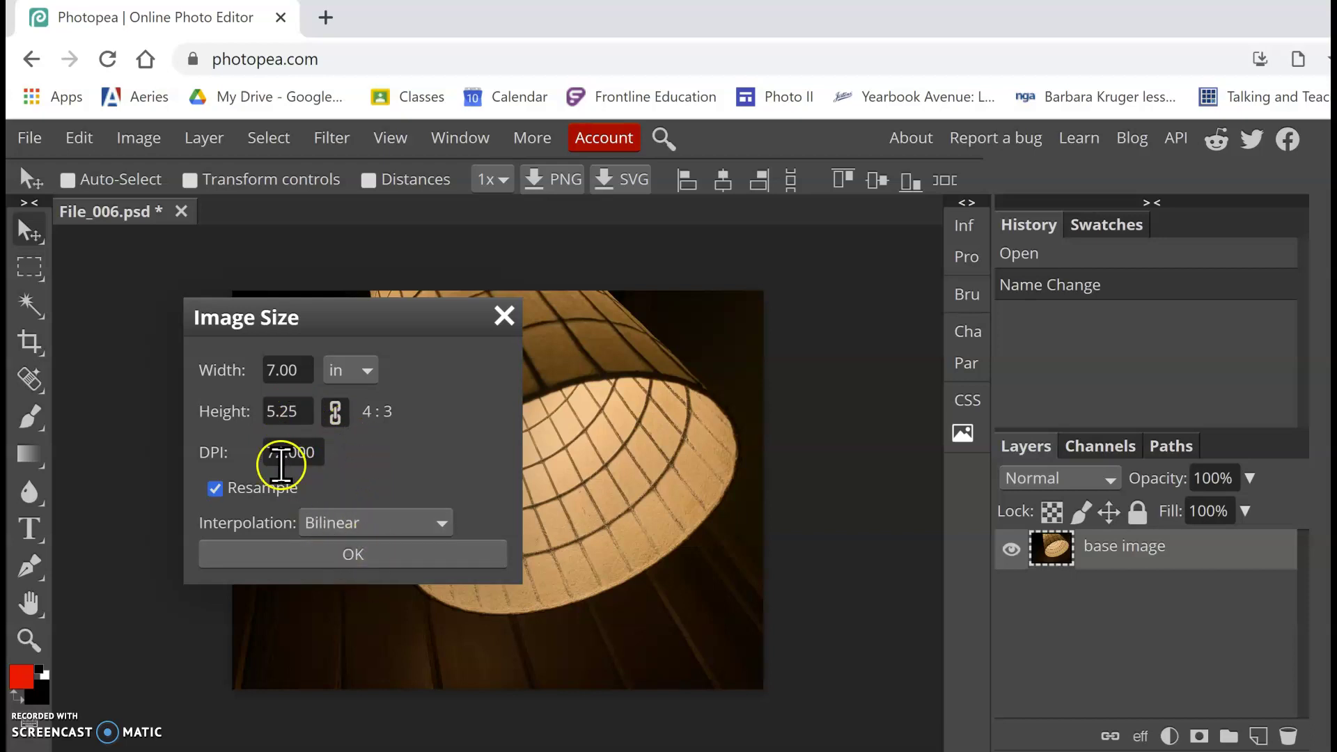
left_click_drag(284, 454, 254, 446)
type("3")
left_click(257, 458)
type("00")
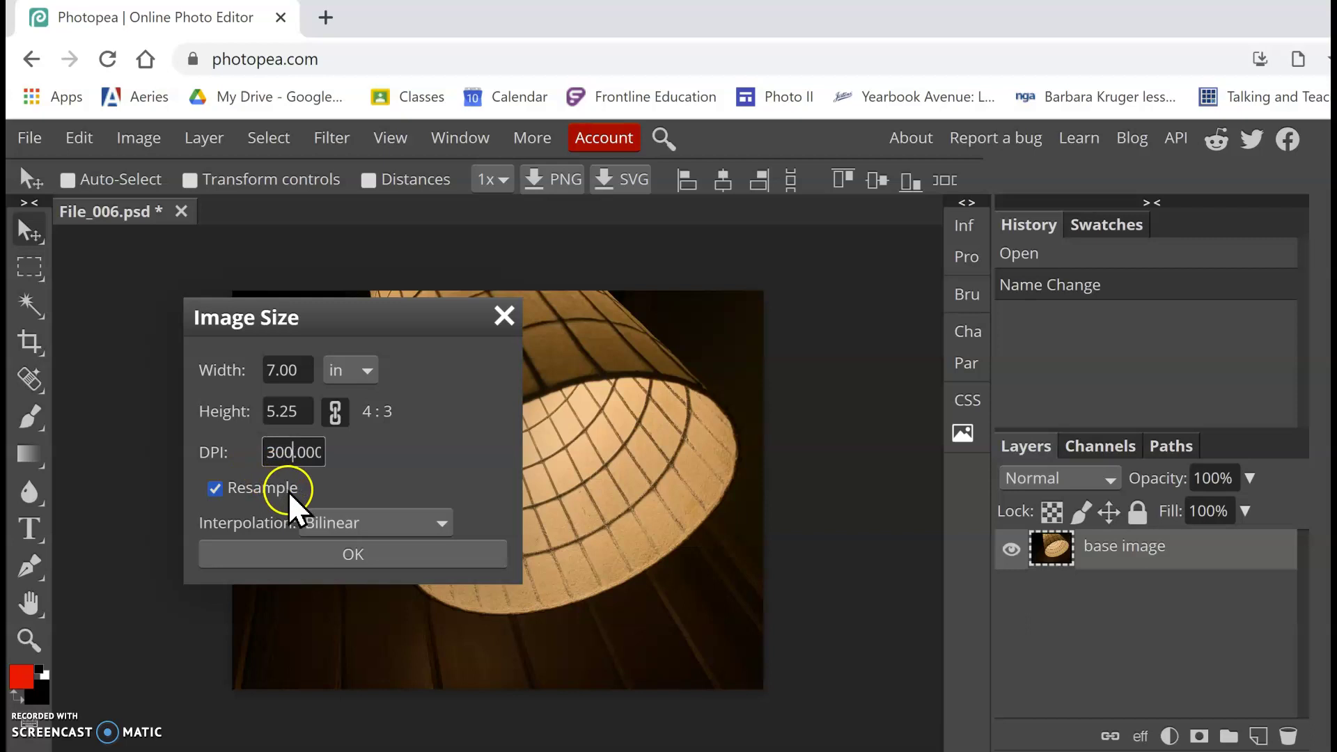
left_click(371, 551)
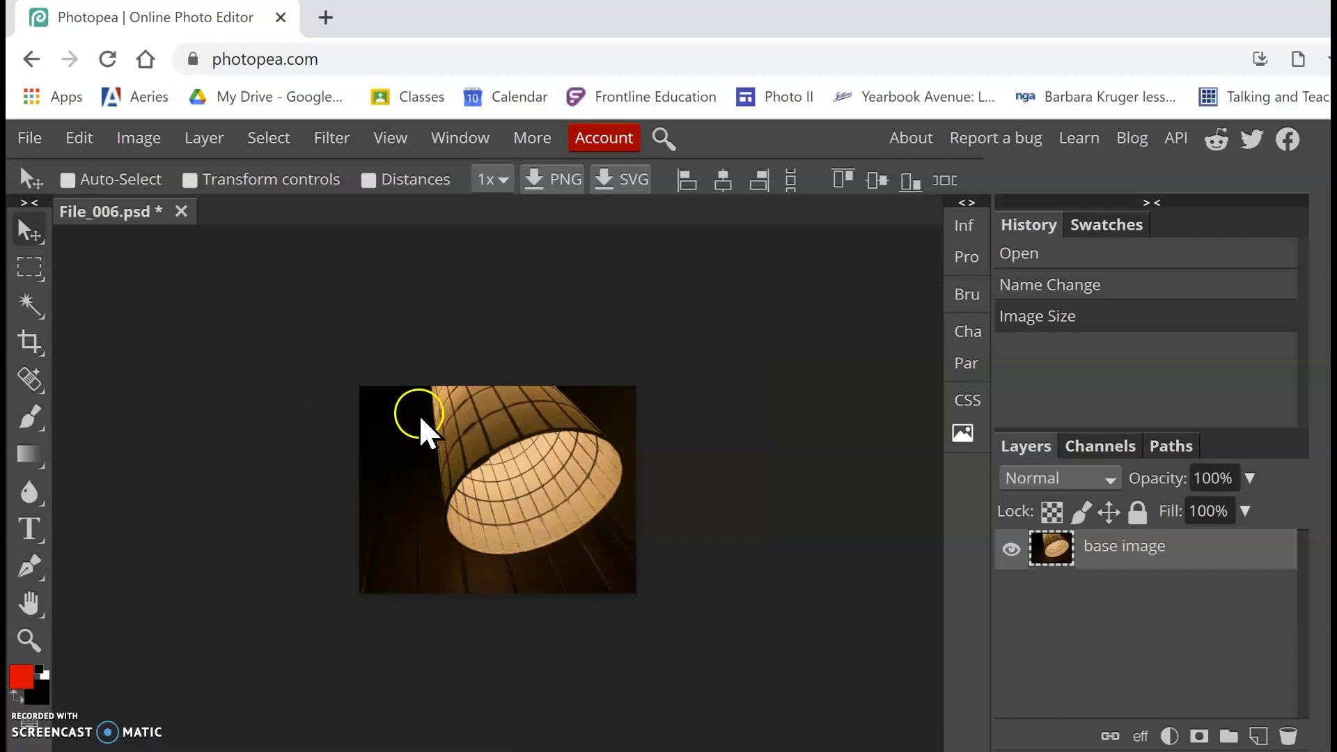
Step: Start a new document and name it 'Kaleidoscope'
left_click(30, 139)
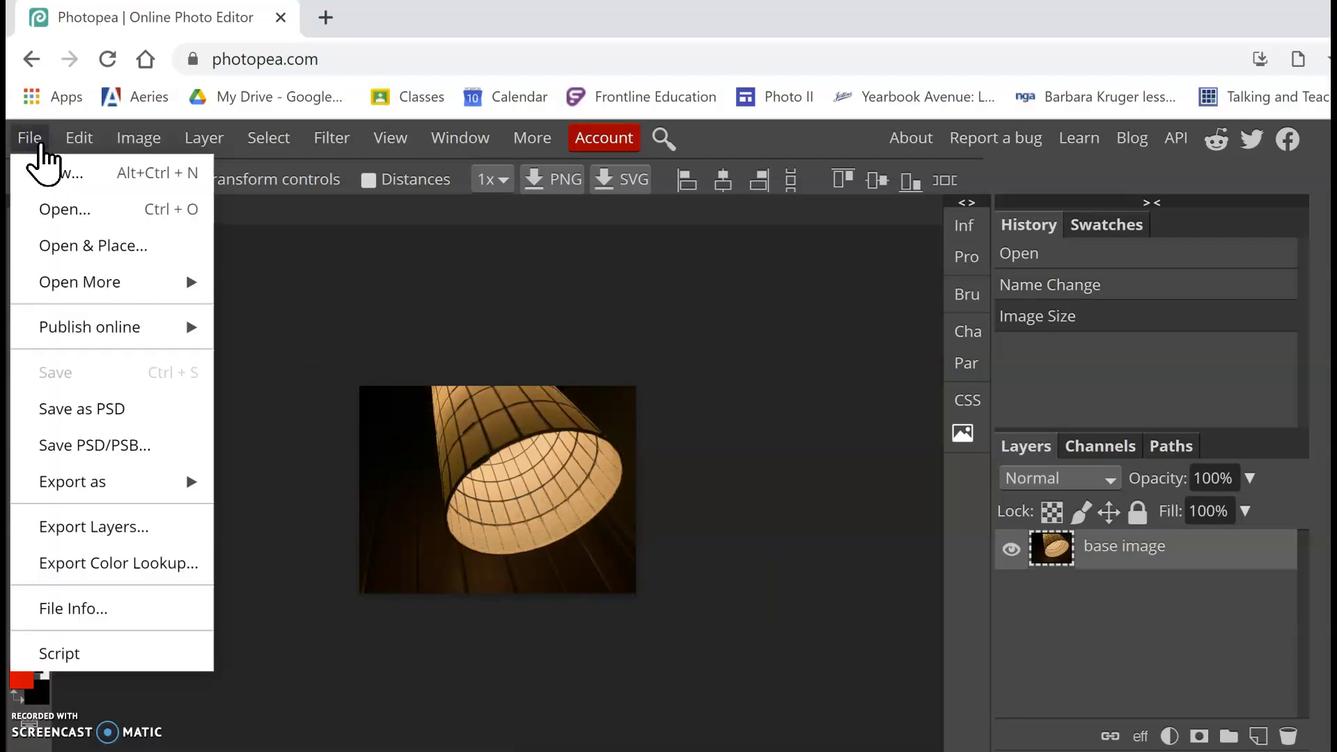
left_click(59, 180)
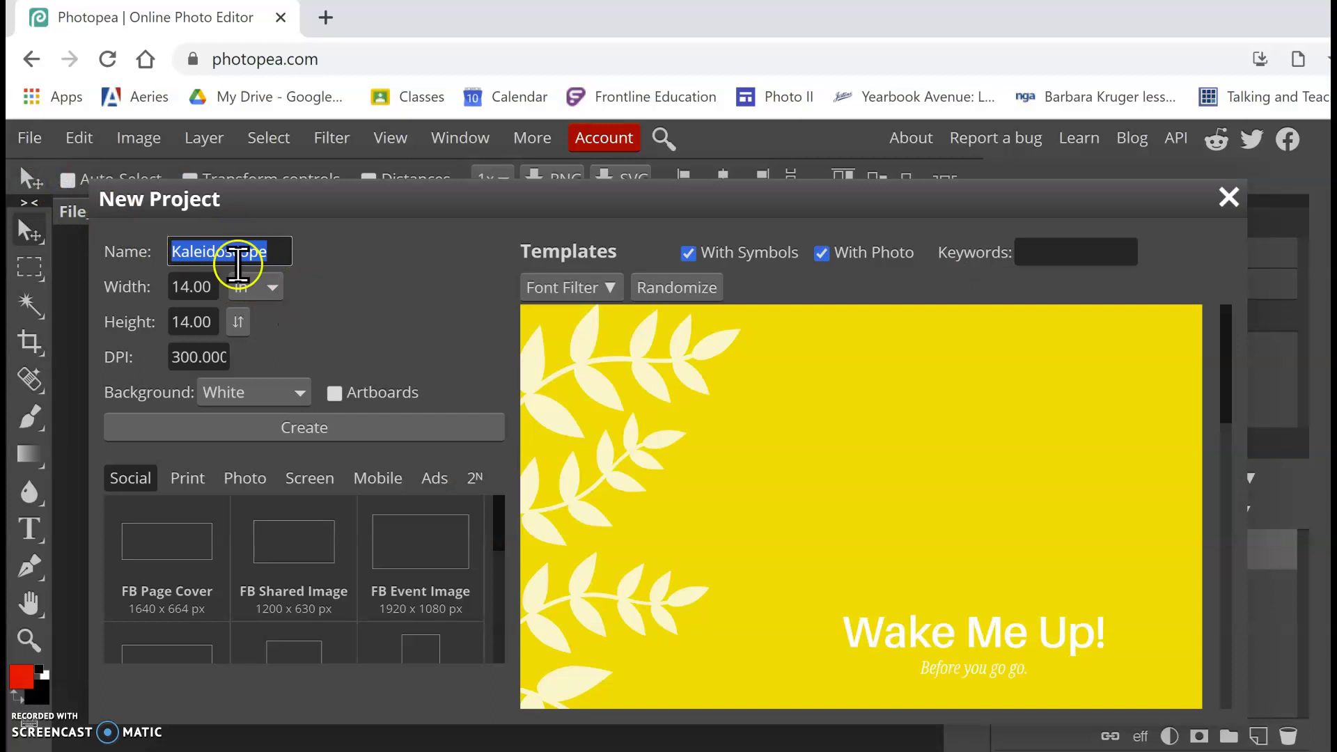
left_click(277, 254)
left_click_drag(277, 256, 151, 254)
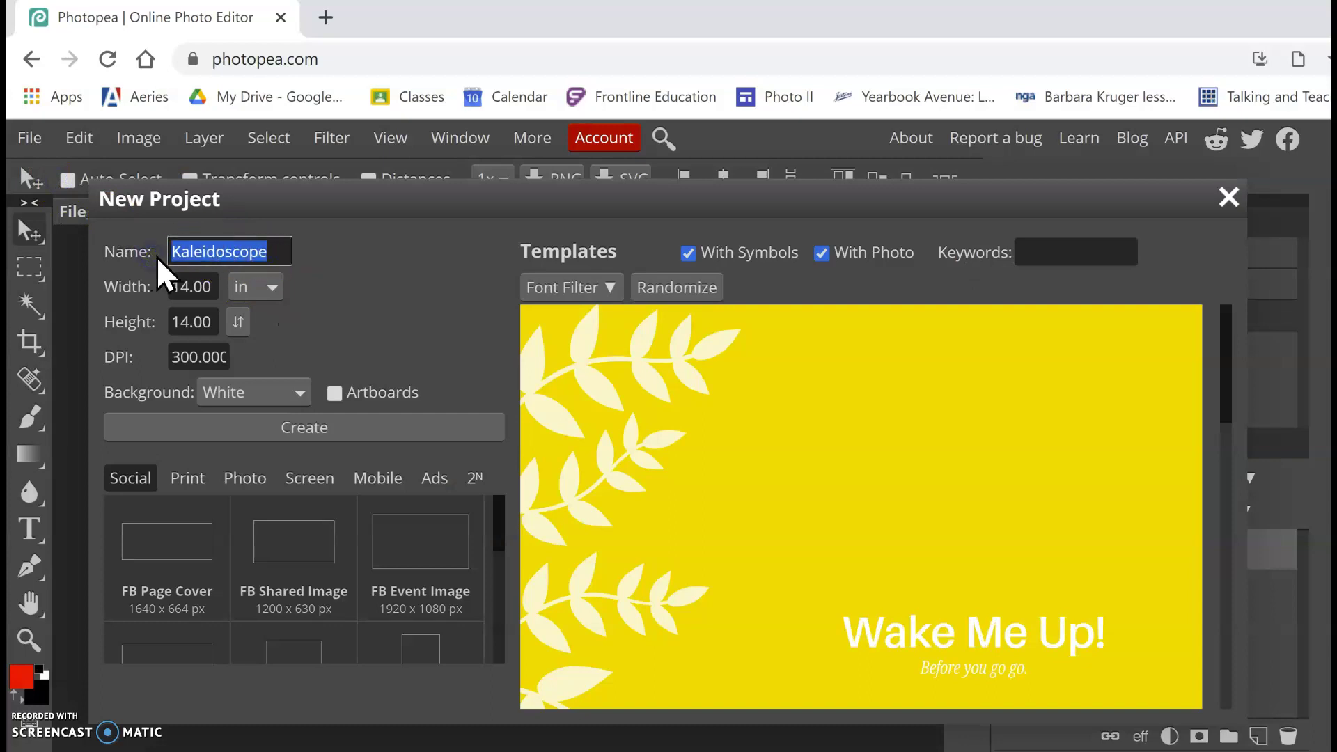
type("Kalei")
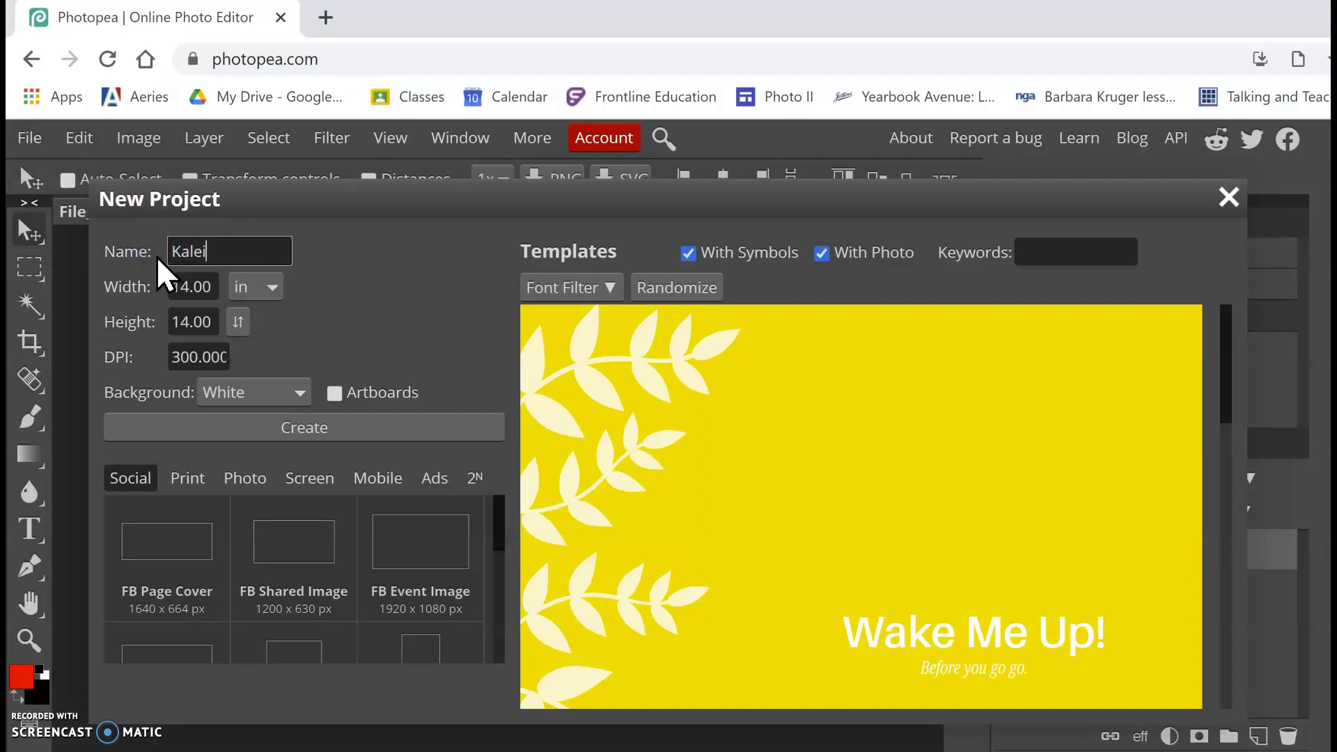
type("doscope")
Step: Make it 14 × 10.5 inches at 300 DPI and create it
left_click(243, 285)
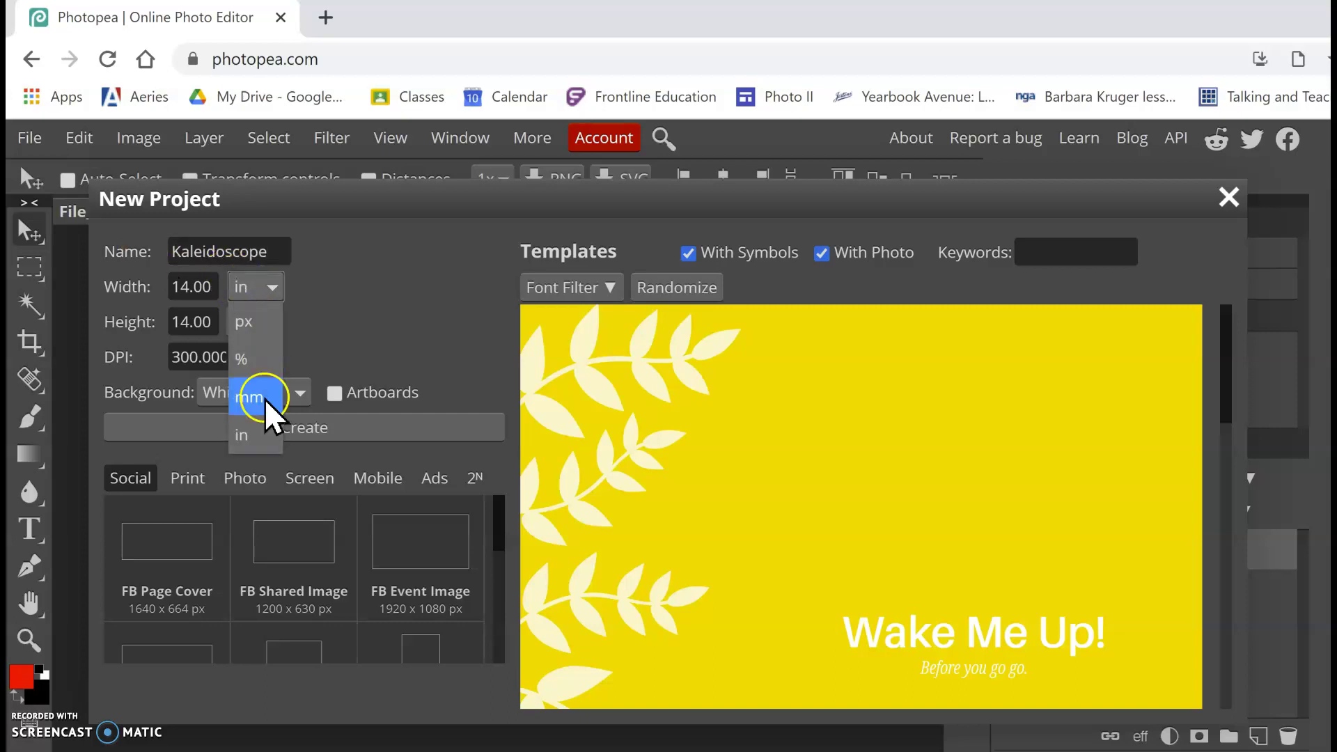
left_click(254, 434)
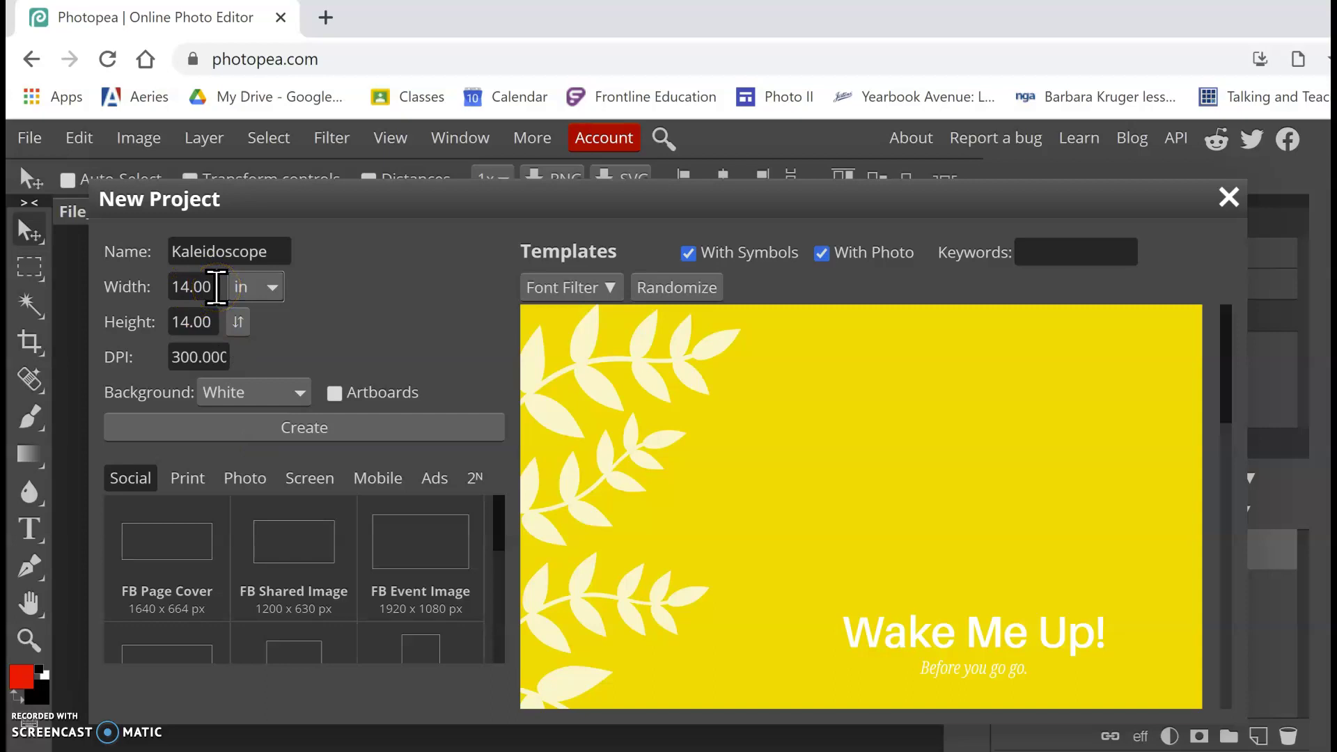
left_click_drag(217, 287, 157, 288)
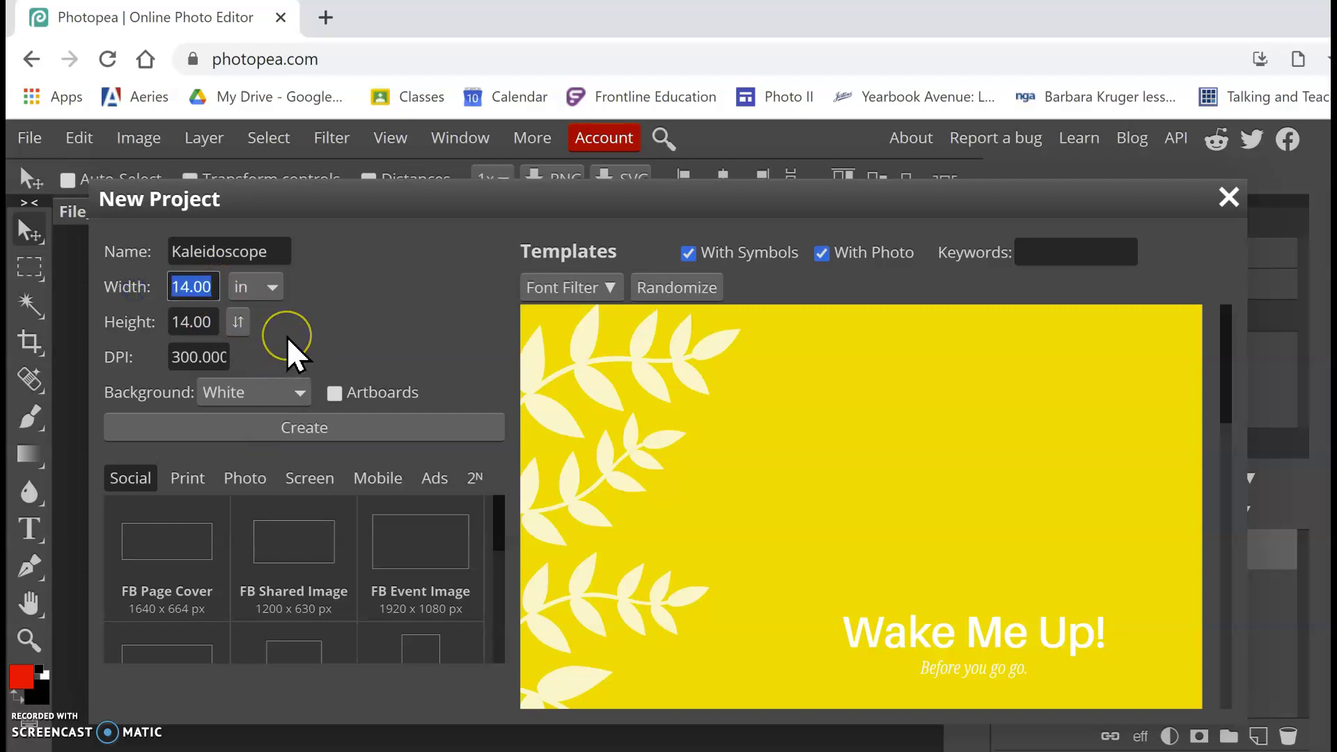
type("14")
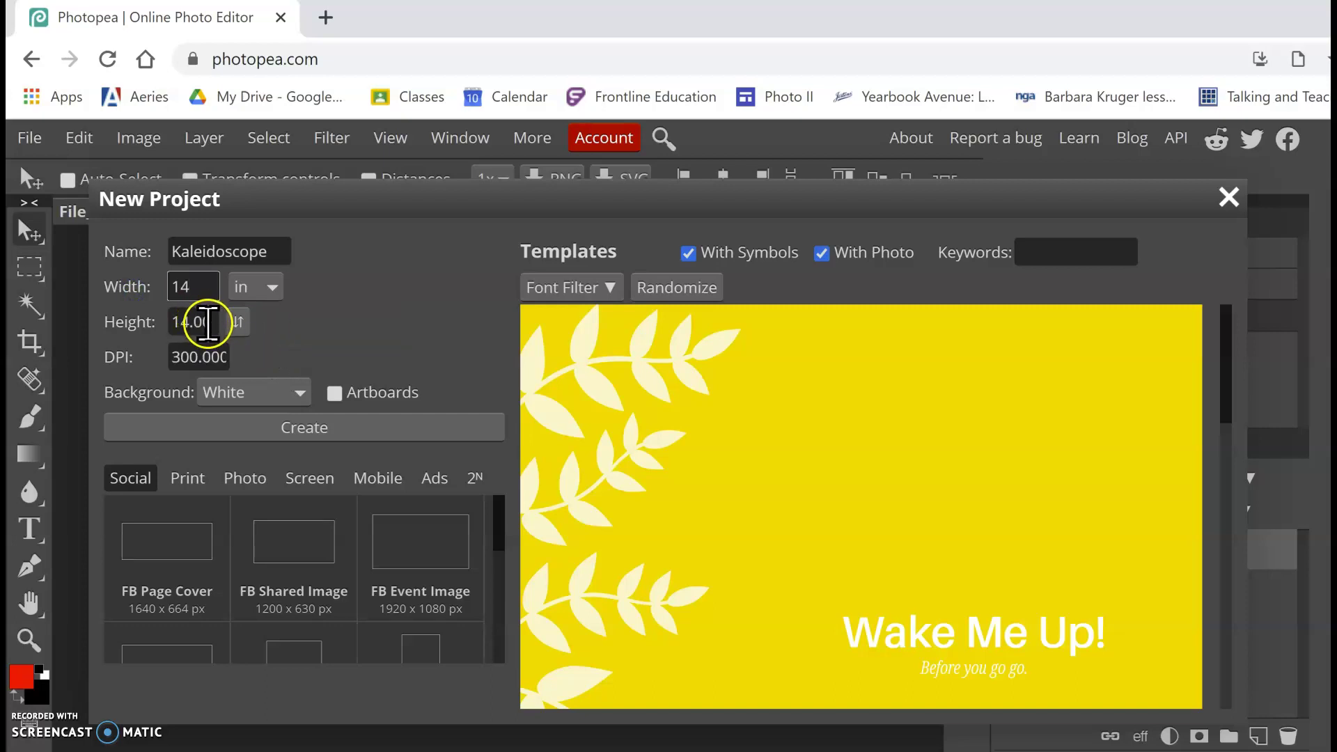
left_click_drag(211, 321, 146, 324)
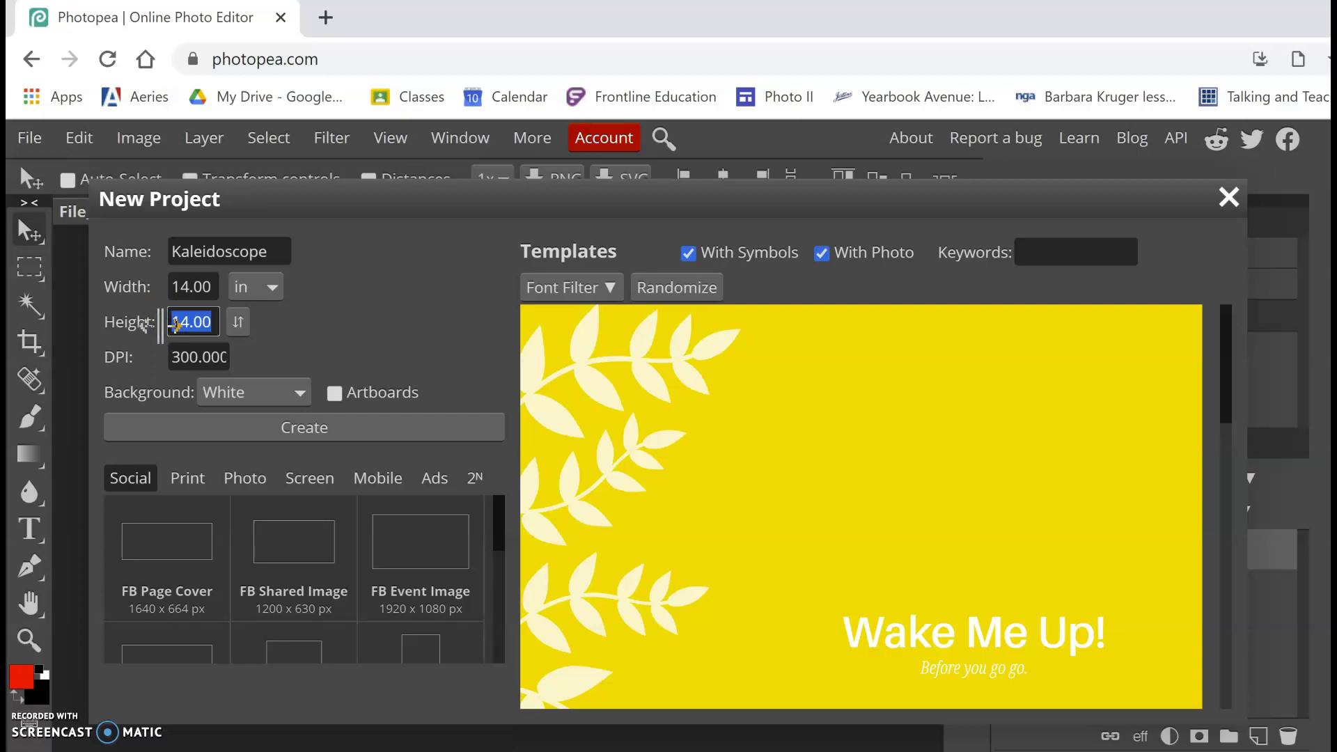
type("10.")
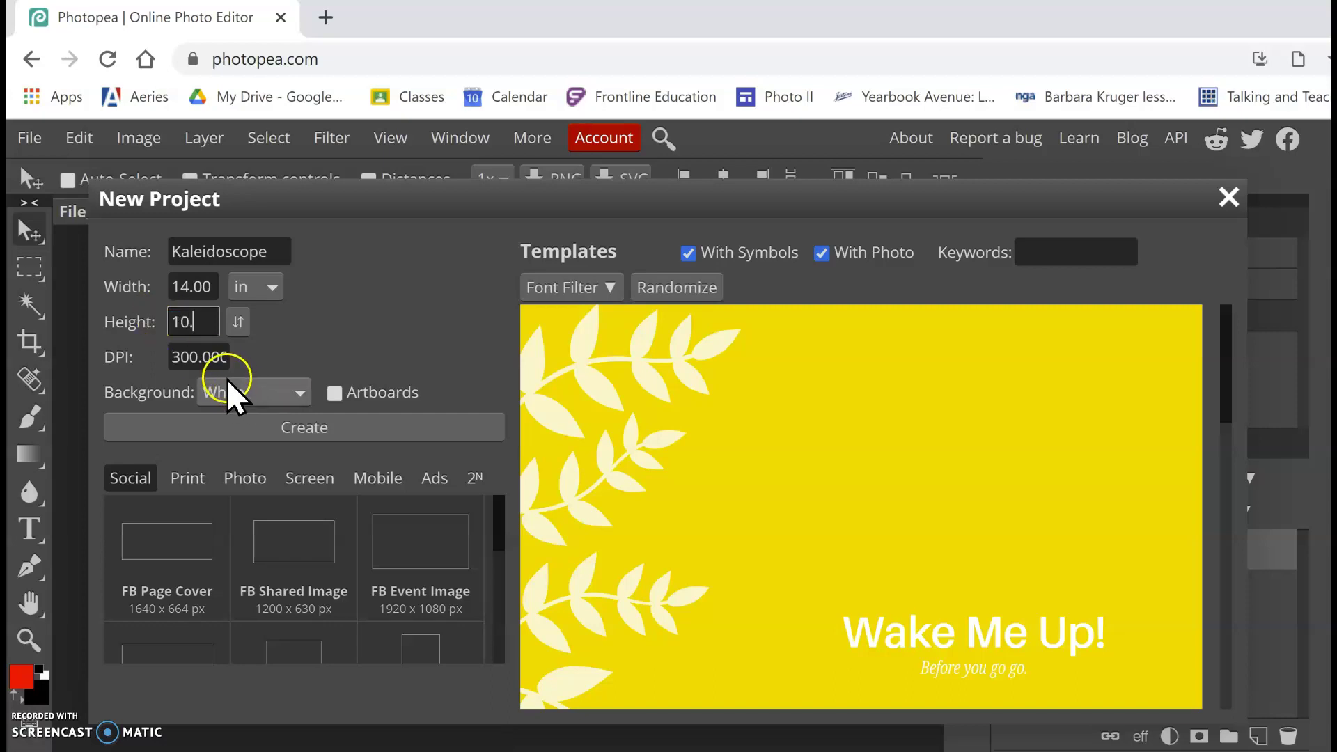
type("50")
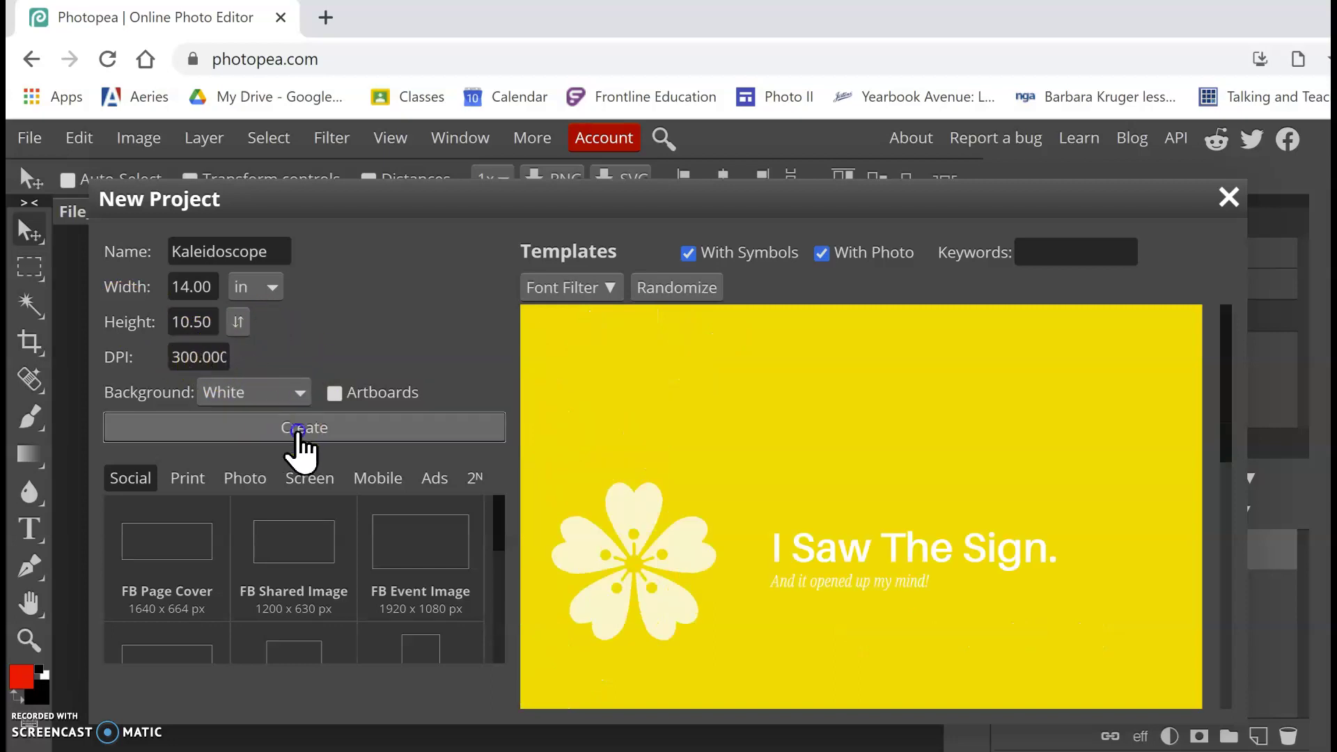
left_click(291, 427)
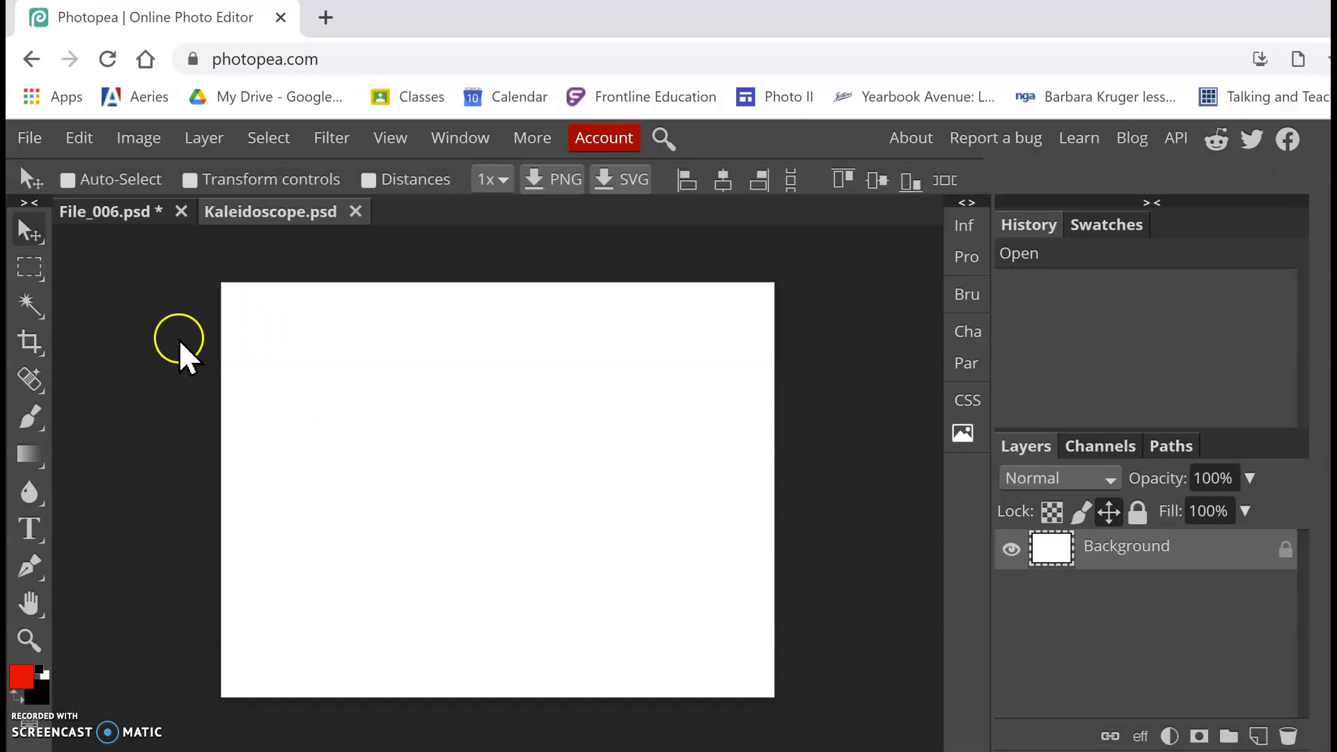
Step: Copy the base image layer from File_006.psd into Kaleidoscope.psd's top-left quarter
left_click(121, 214)
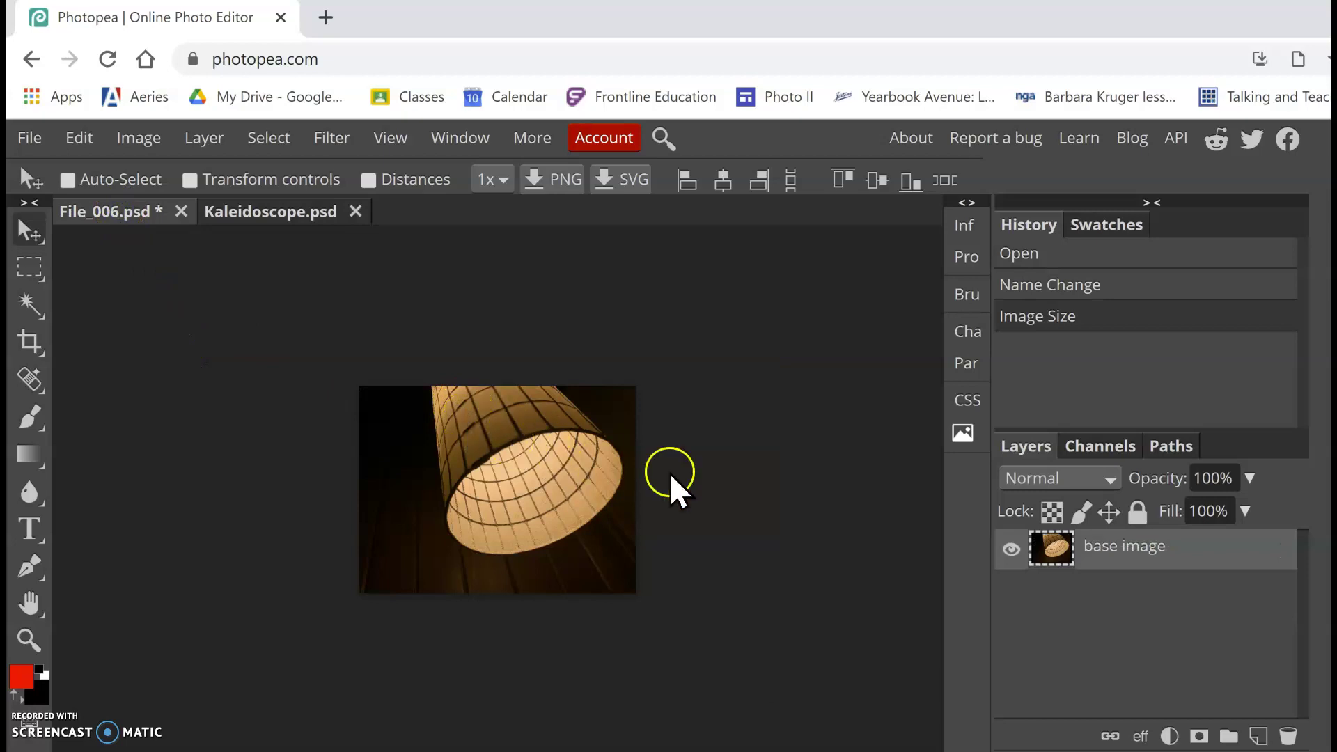
left_click_drag(1155, 560, 329, 301)
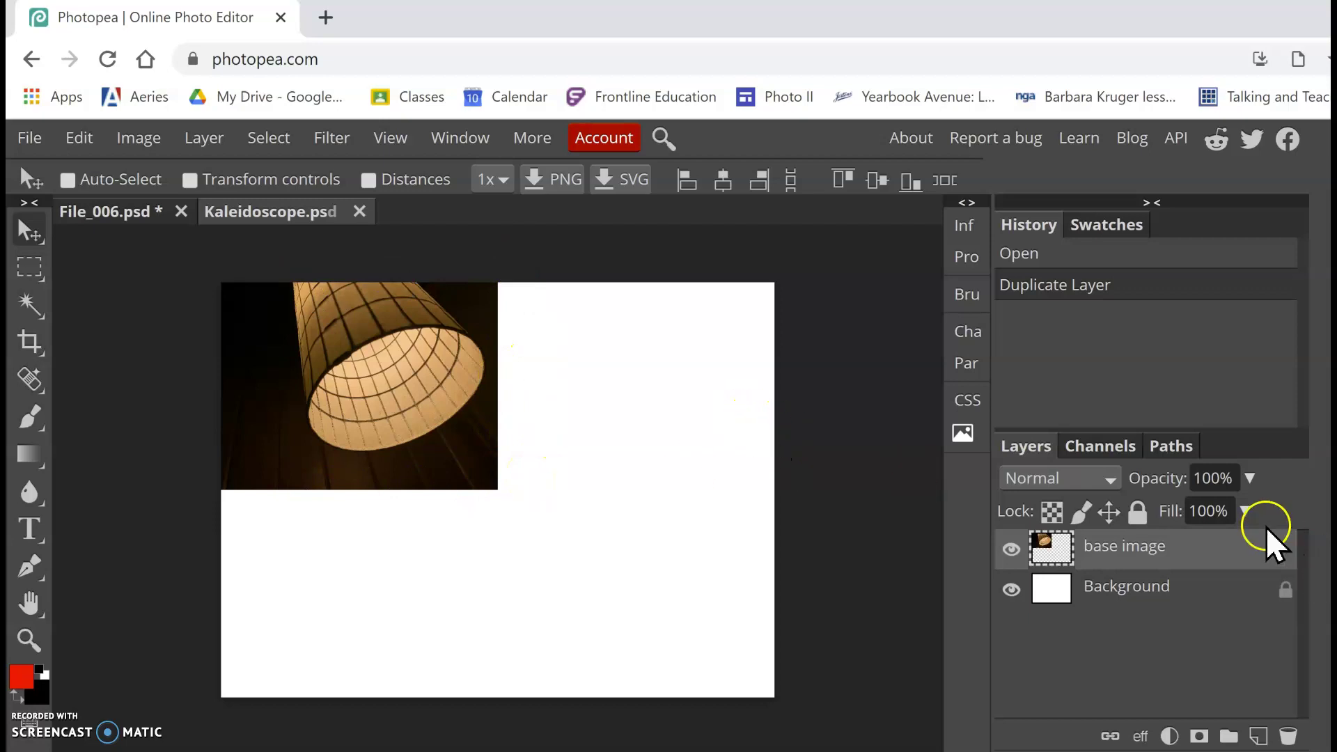
Step: Duplicate base image, move the copy top-right, and flip it horizontally
right_click(1114, 548)
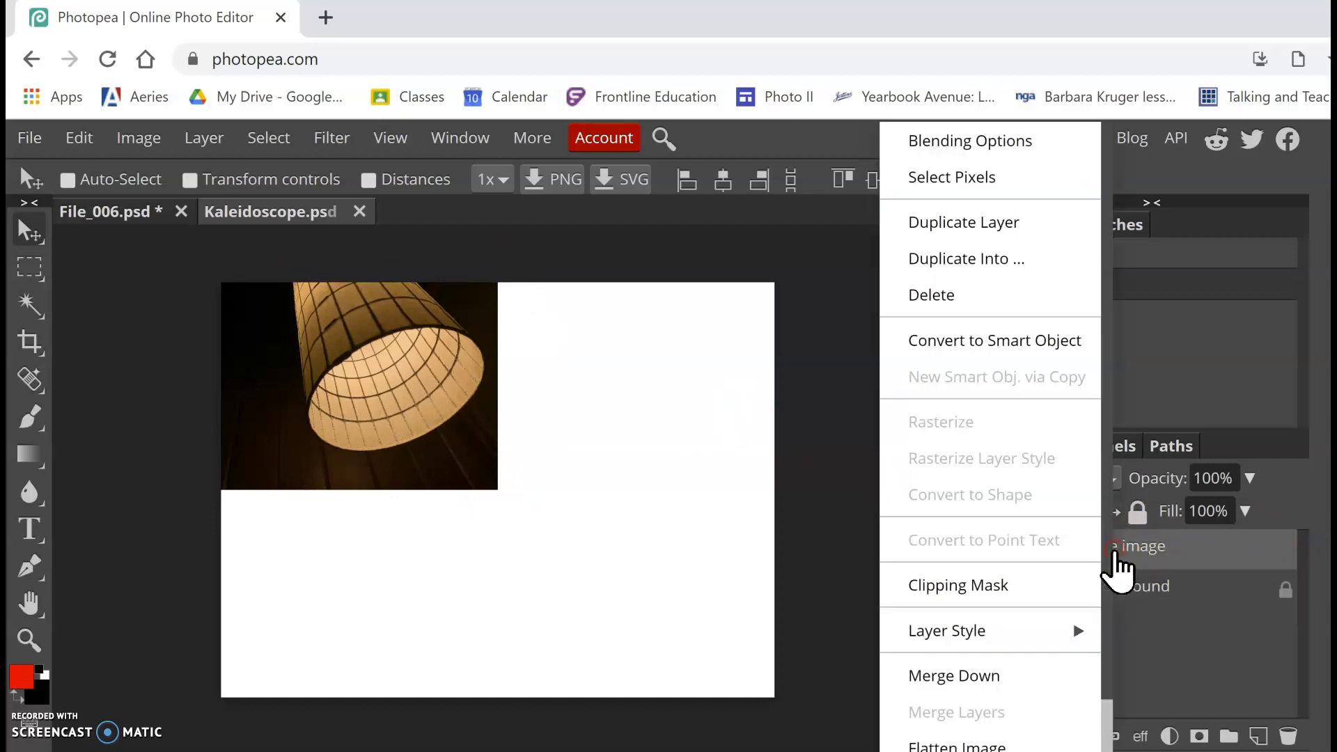
left_click(999, 231)
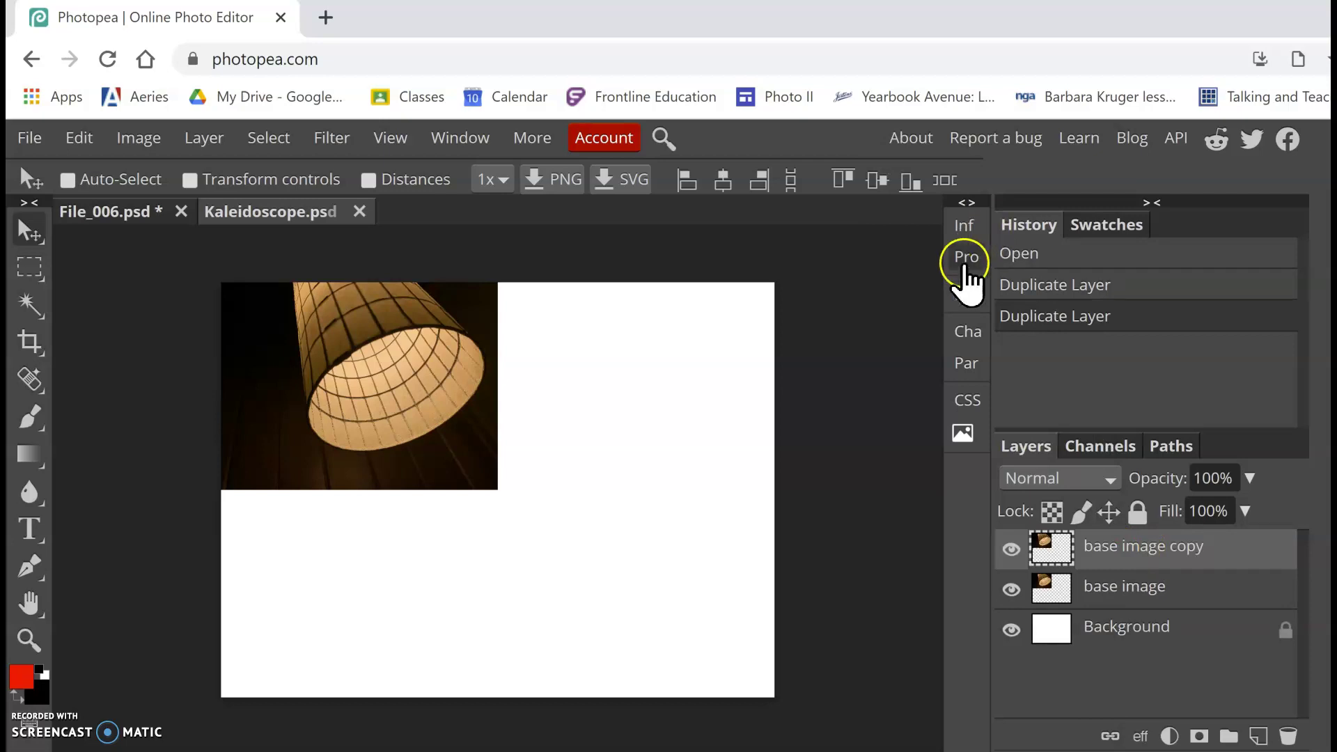
left_click_drag(388, 372, 662, 370)
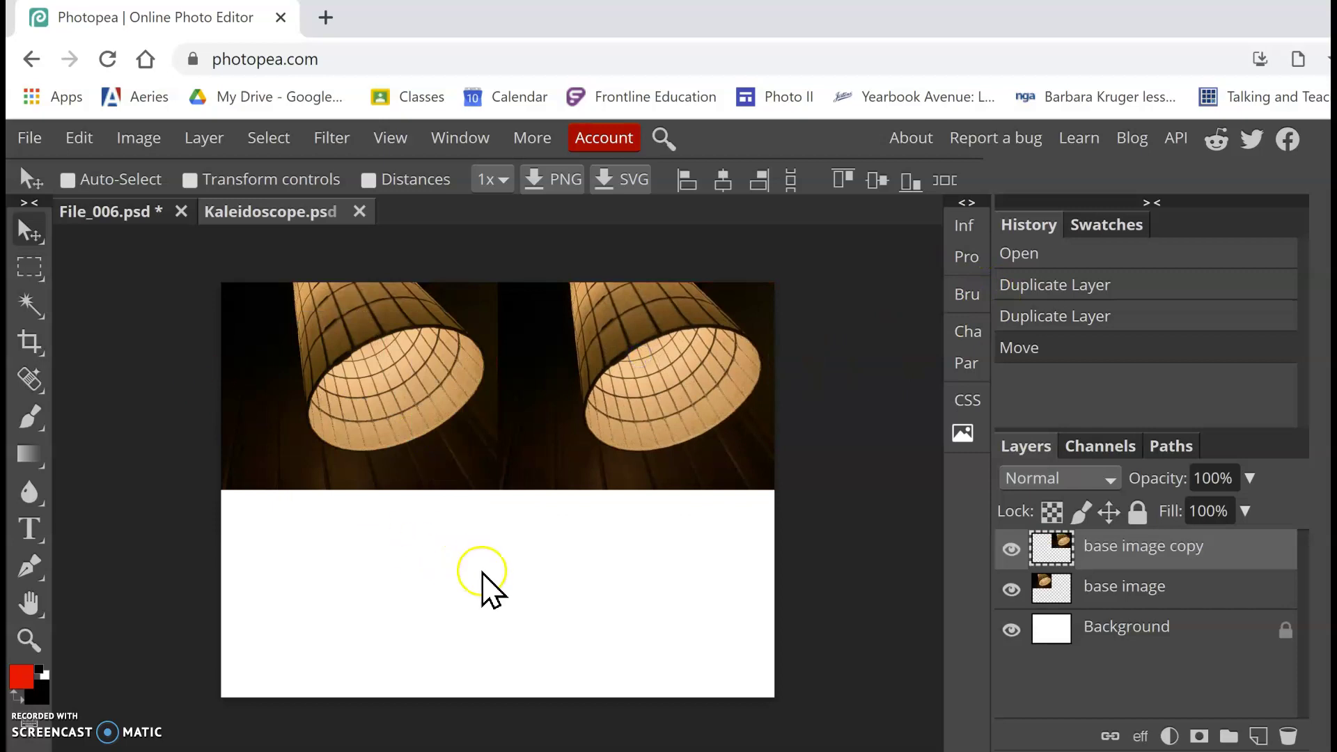
left_click(85, 141)
mouse_move(189, 724)
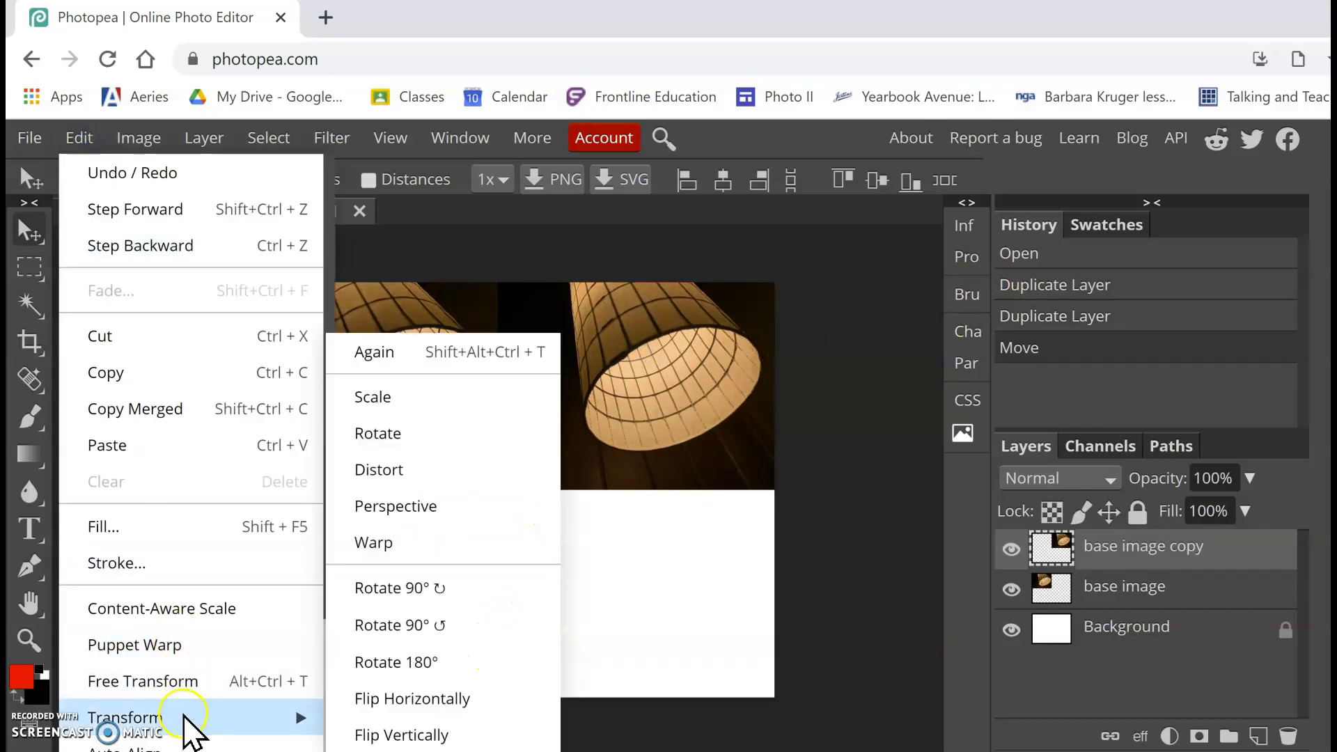
left_click(404, 701)
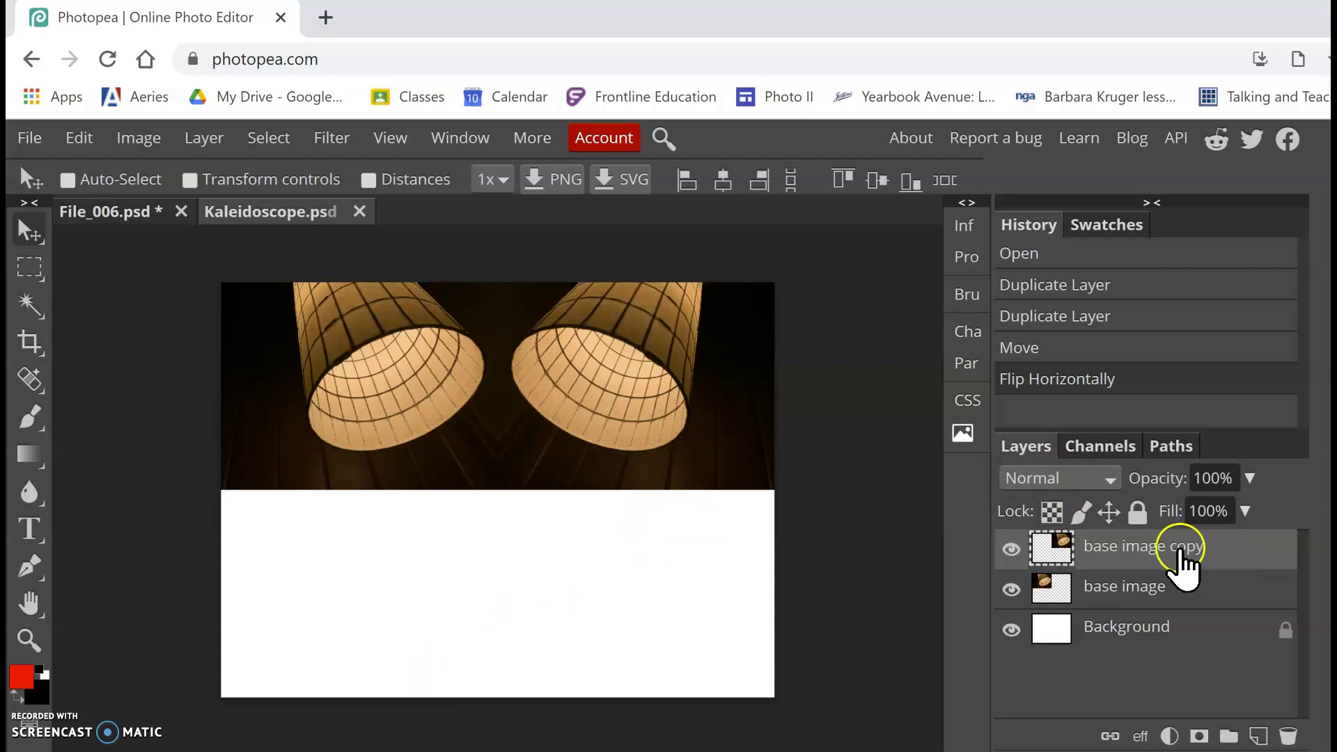
Step: Duplicate base image copy and move the new copy into the bottom-right quarter
right_click(1149, 557)
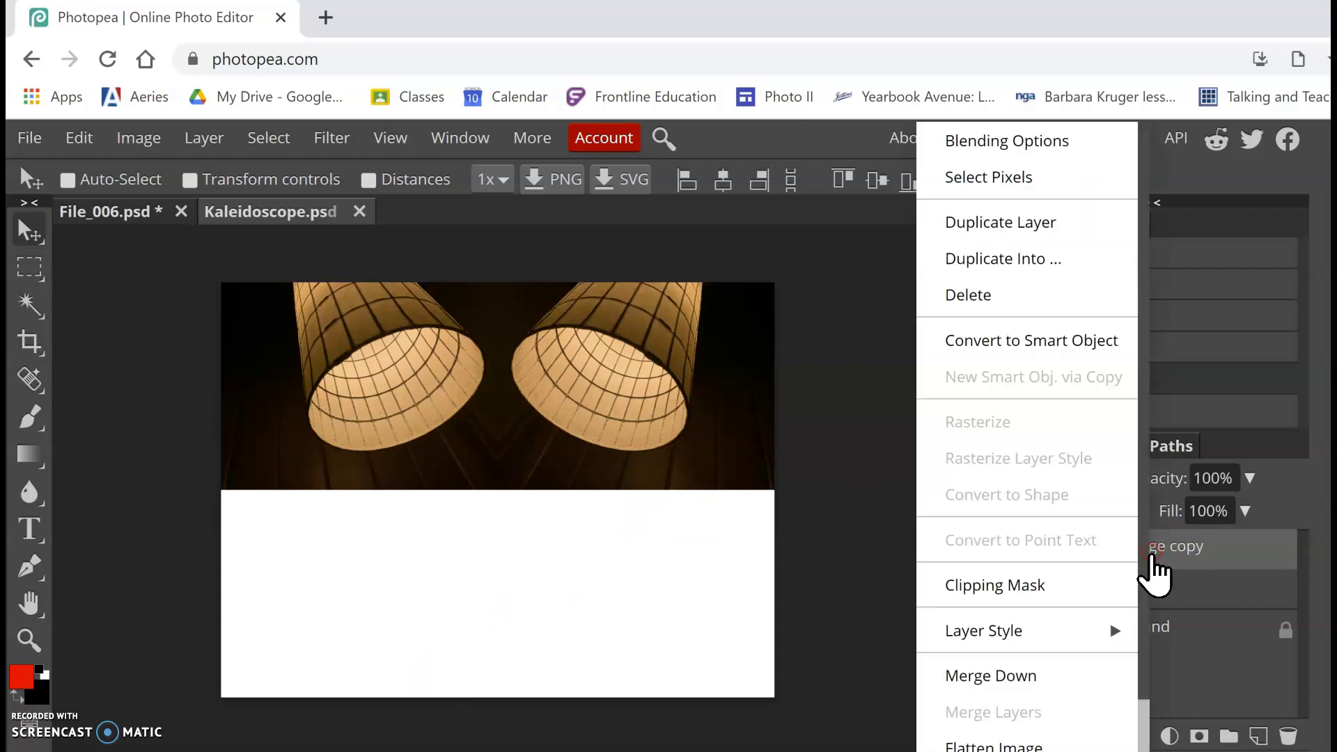
left_click(1042, 223)
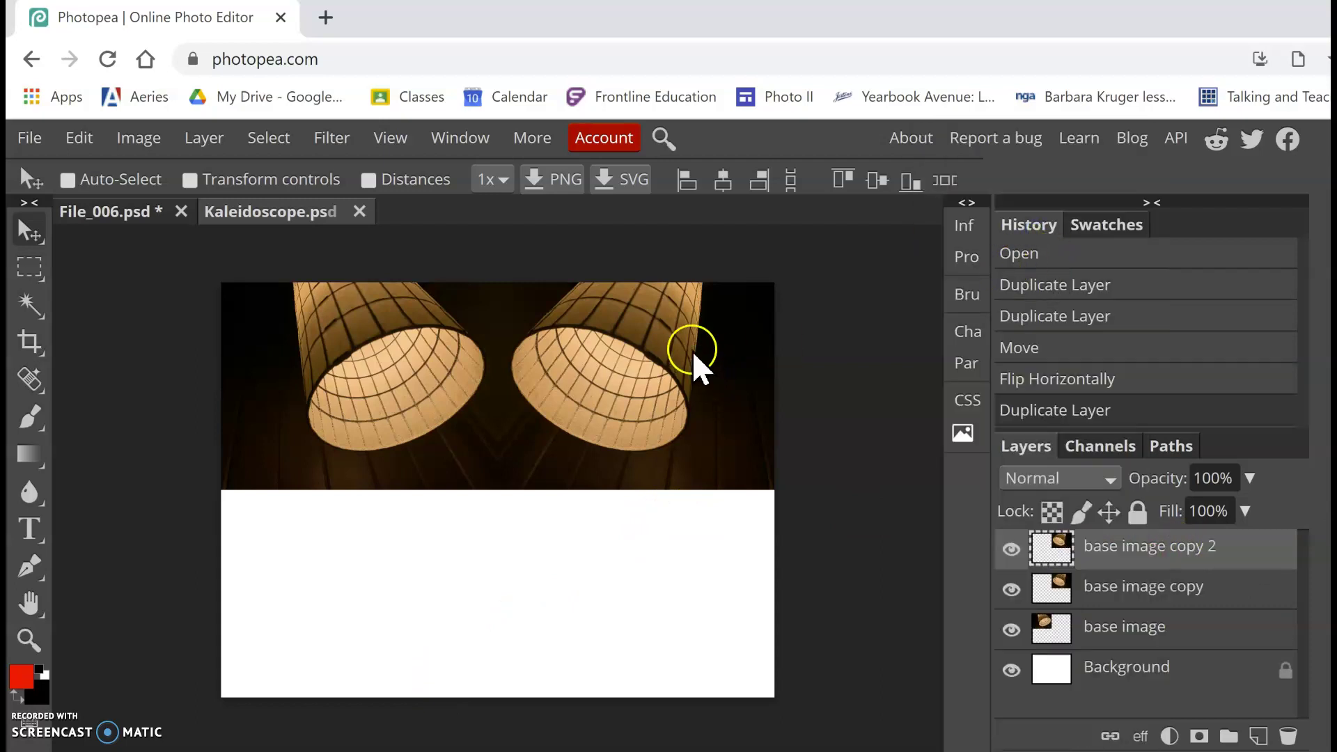
left_click_drag(694, 358, 687, 554)
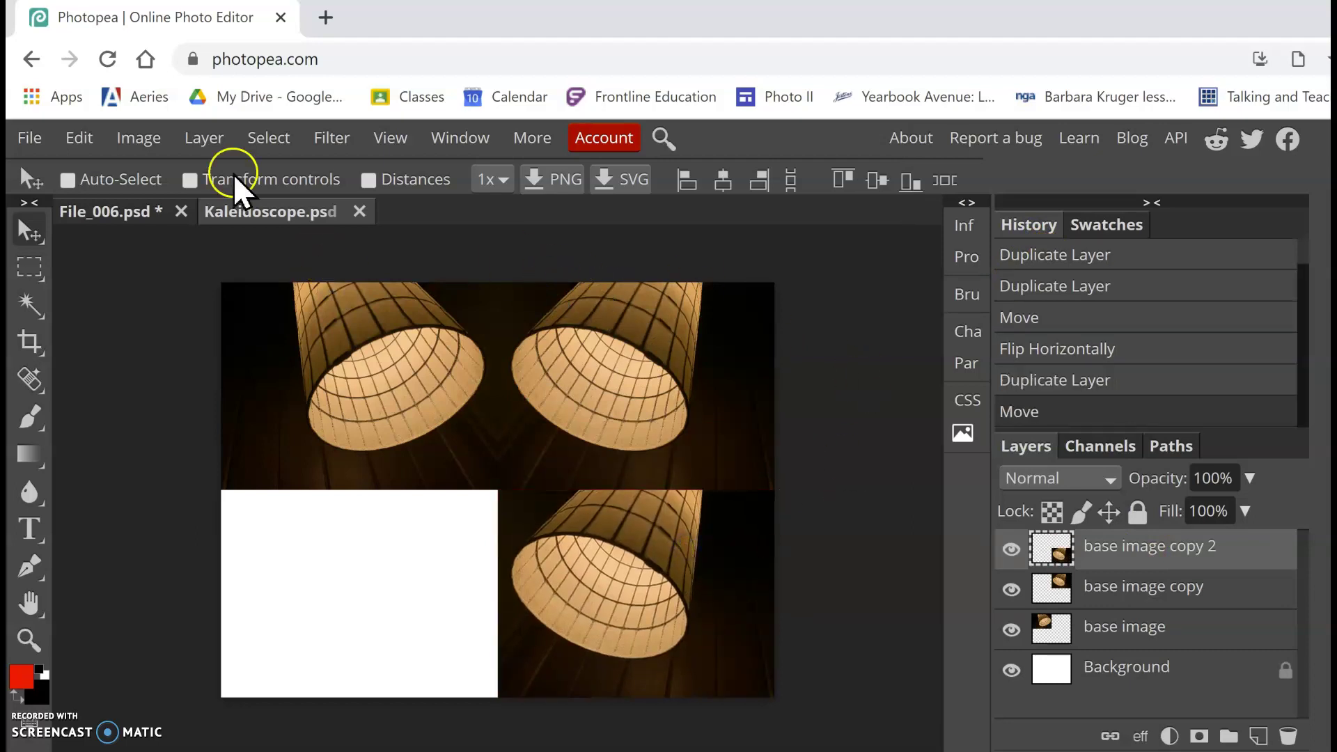
left_click(96, 138)
Step: Flip the bottom-right copy vertically, then add a horizontally flipped copy bottom-left
mouse_move(256, 722)
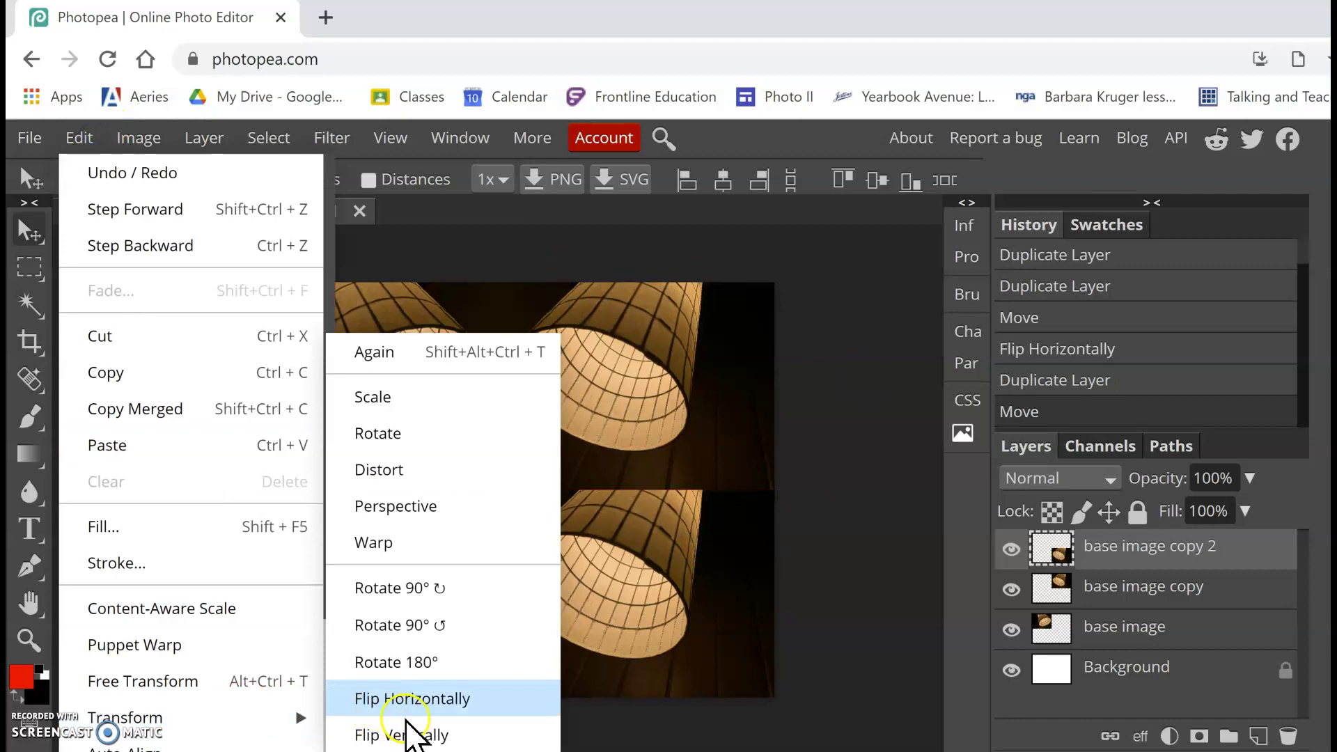
left_click(412, 727)
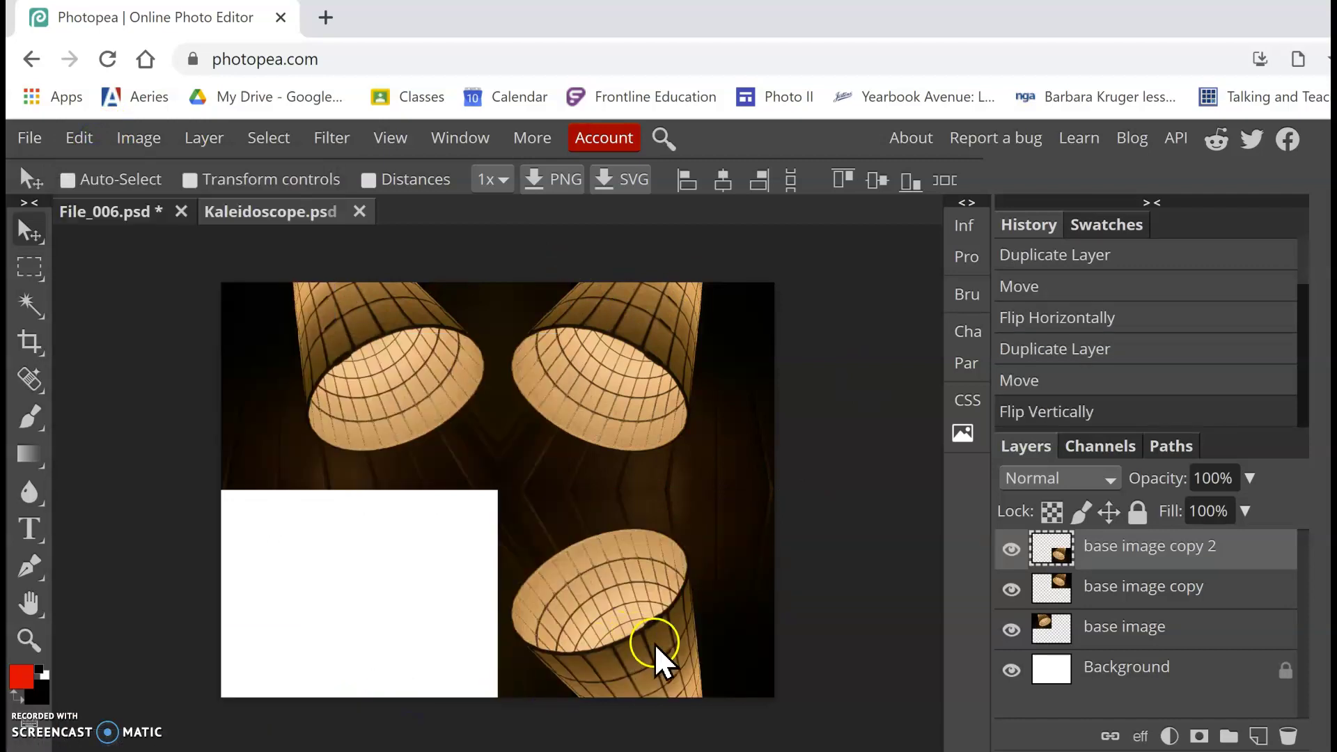
right_click(1139, 555)
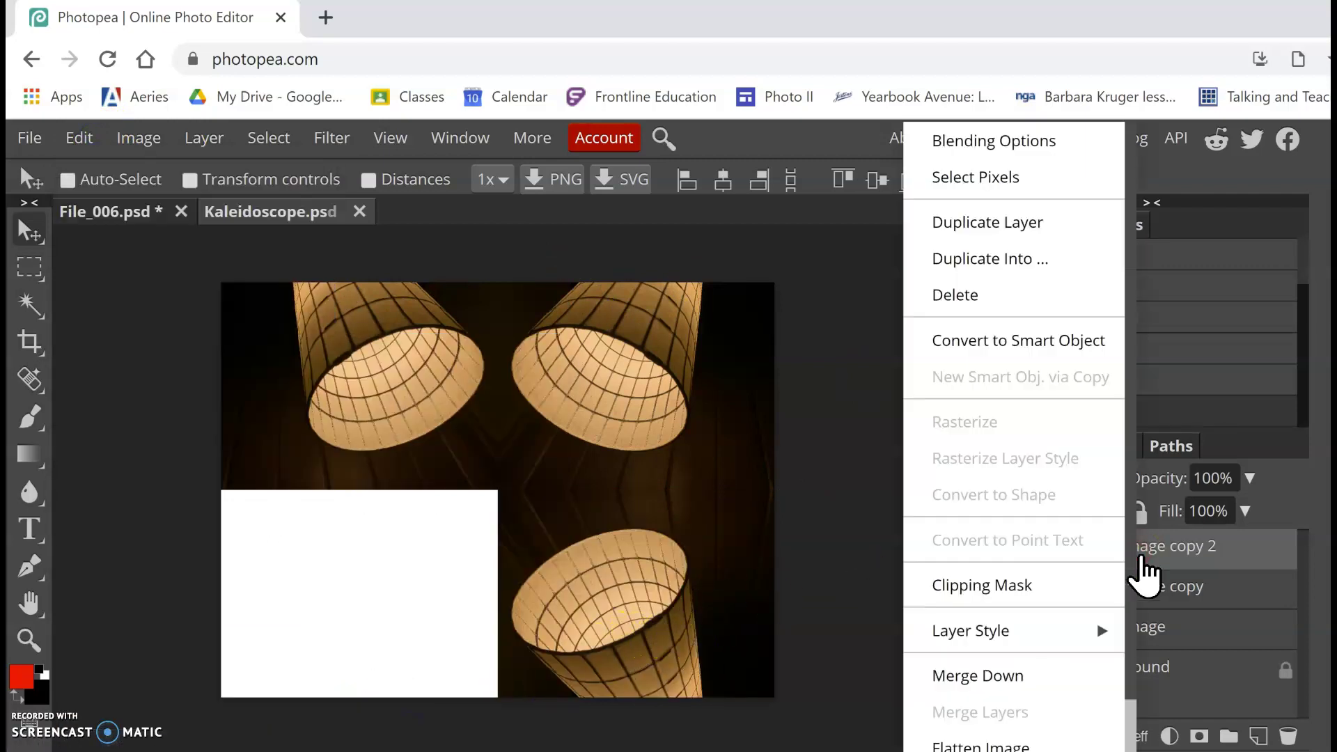
left_click(1023, 232)
left_click_drag(565, 562, 348, 594)
left_click(80, 137)
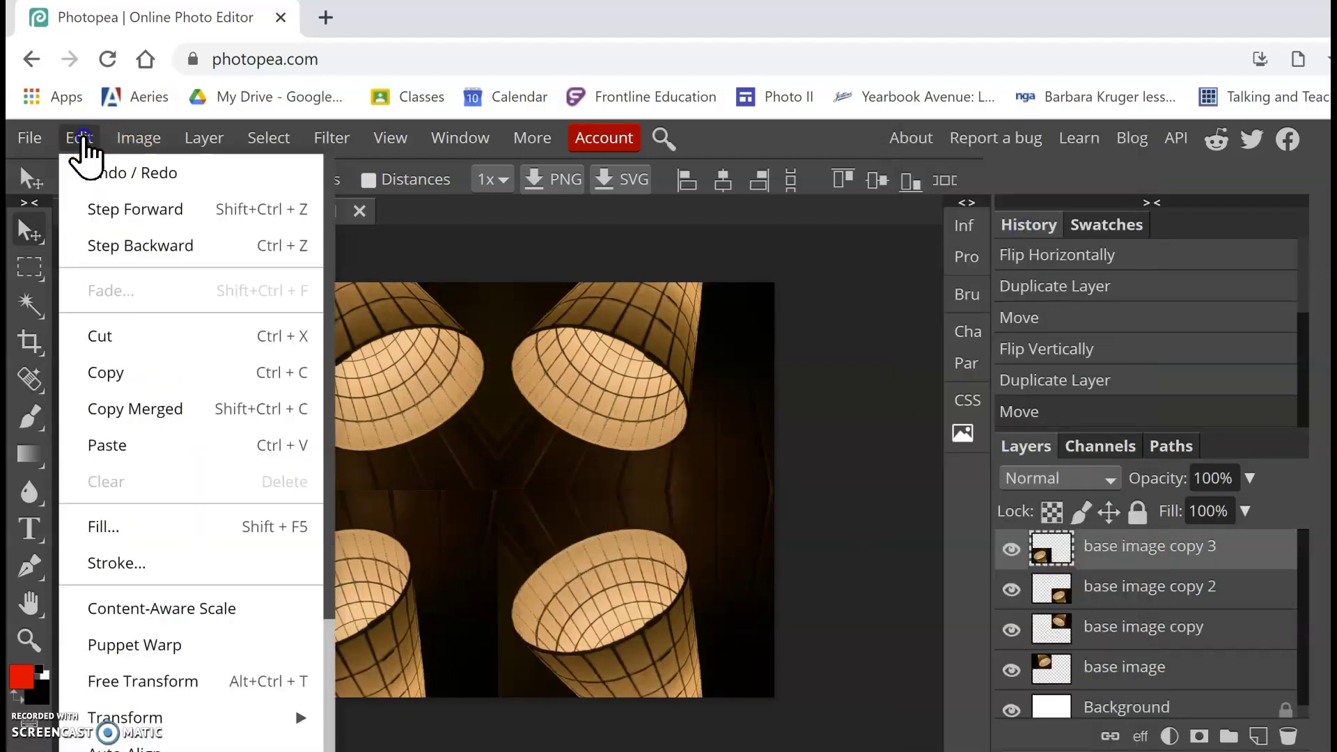
mouse_move(221, 721)
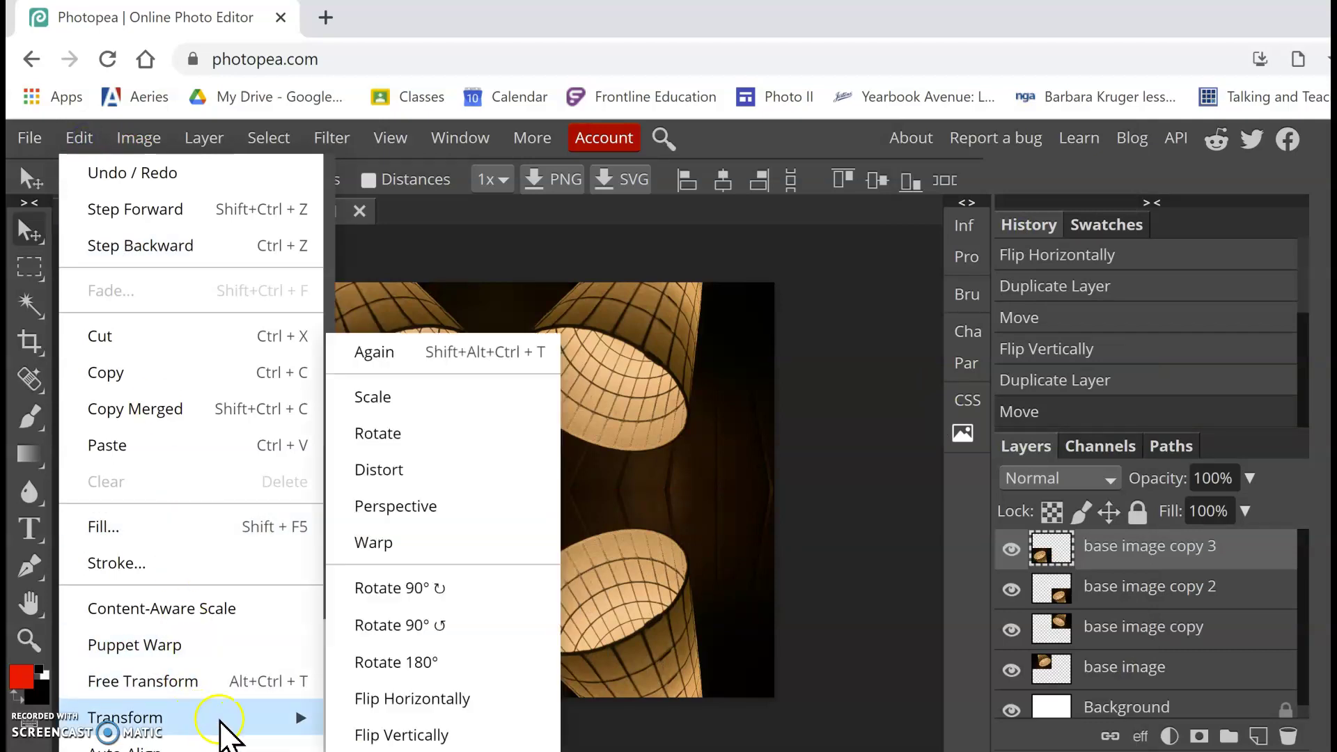
left_click(464, 724)
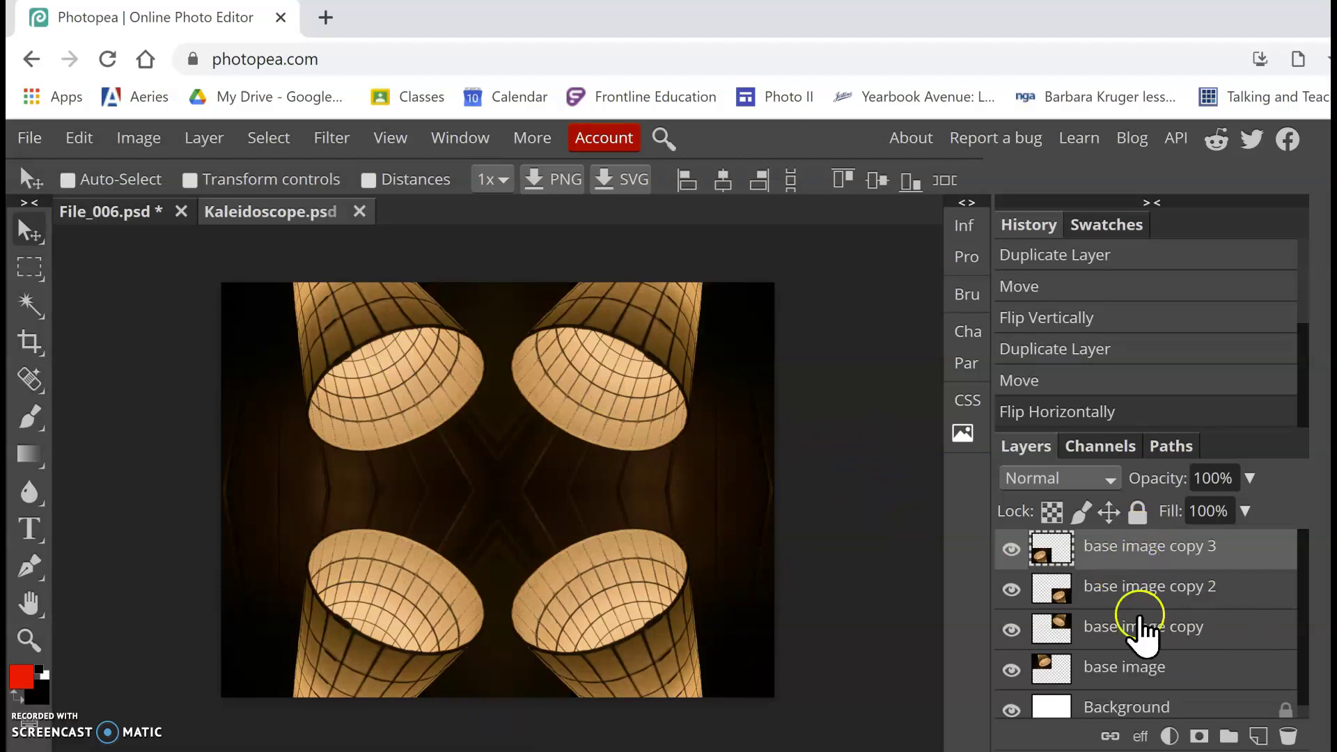
Step: Select all four lamp layers and merge them into base image copy 3
left_click(1187, 545)
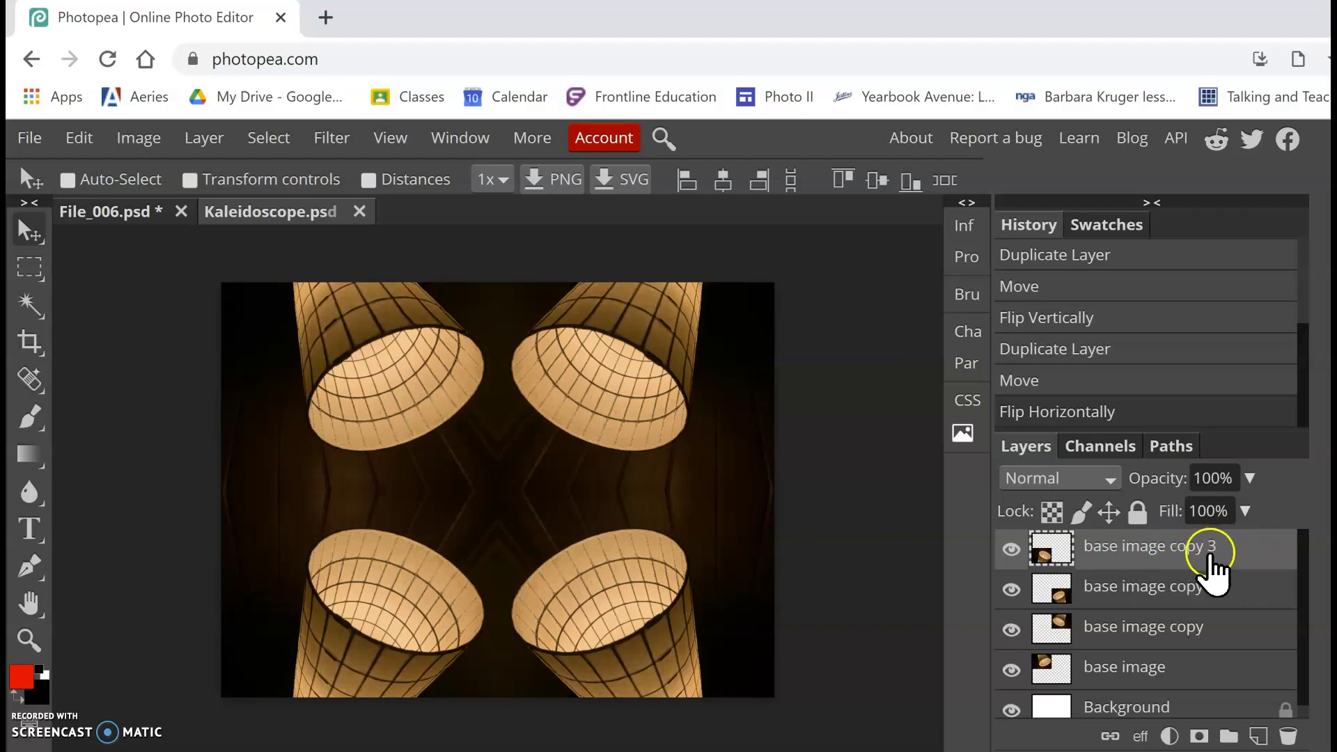
left_click(1164, 669, "shift")
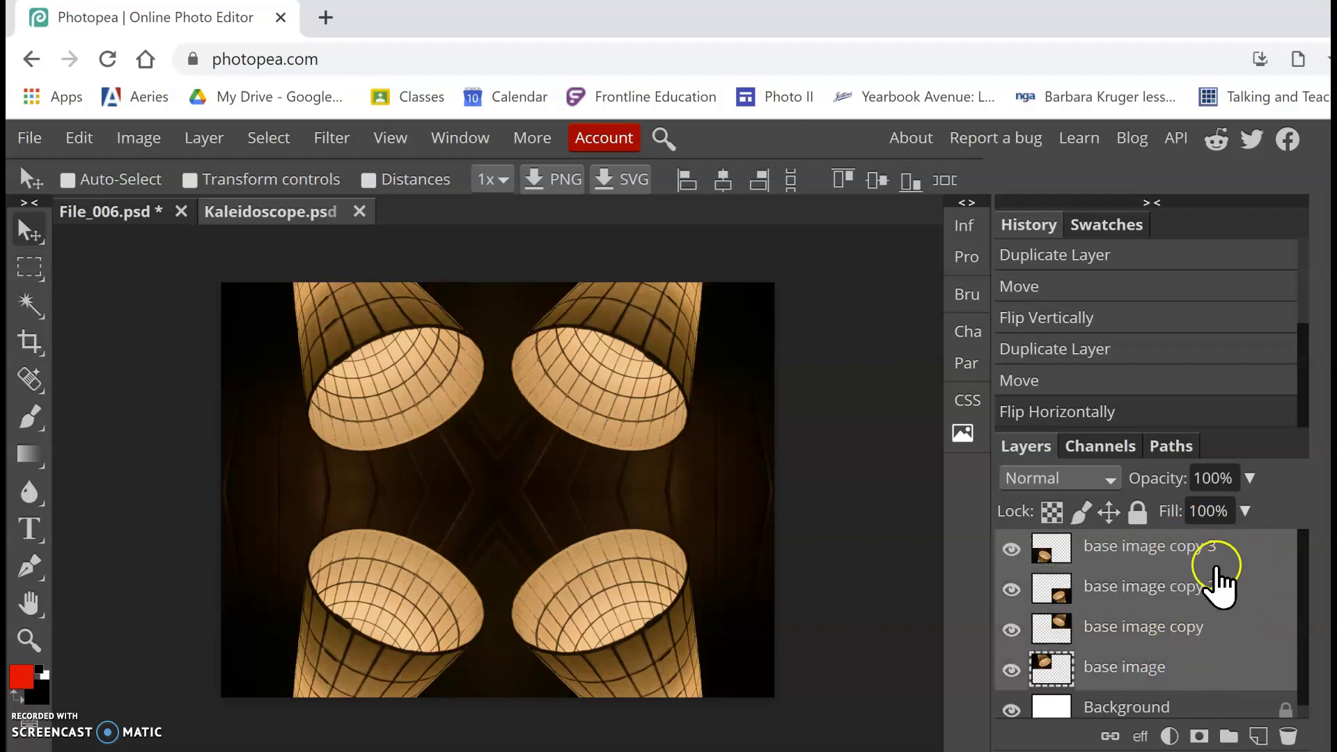
right_click(1153, 611)
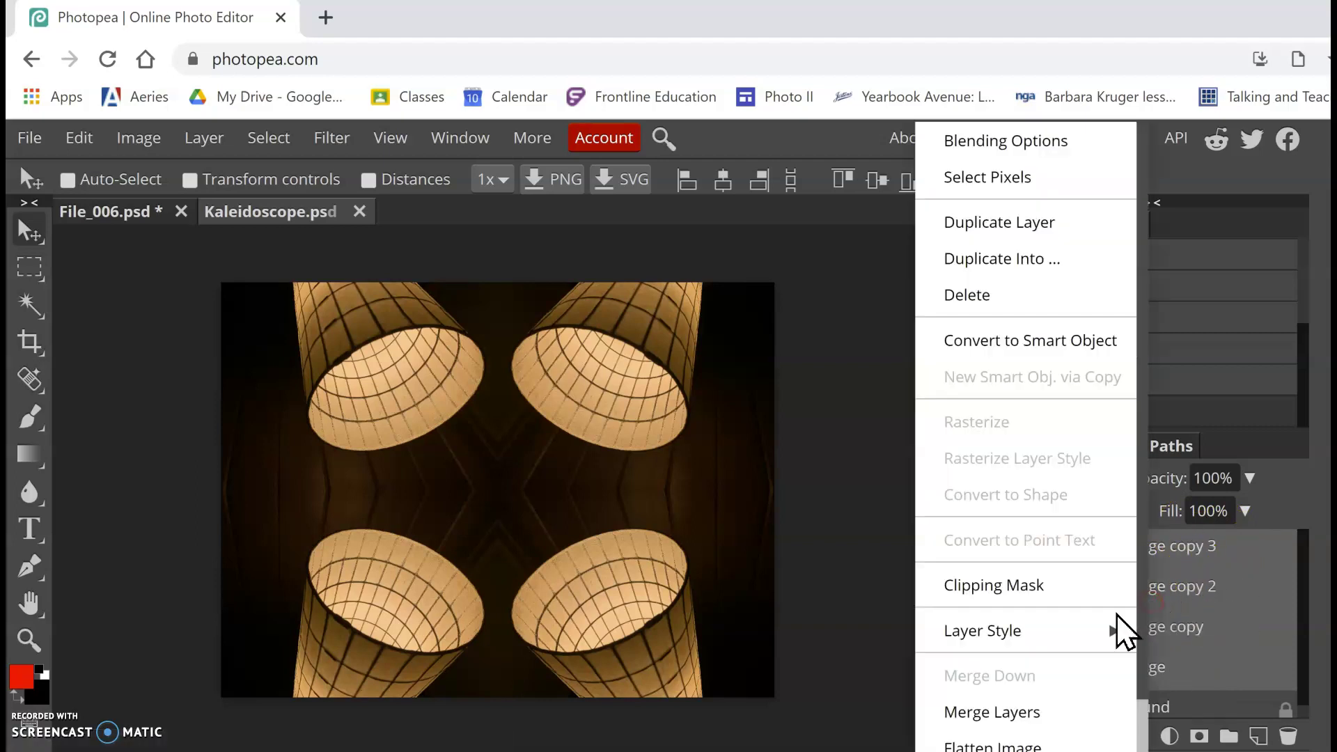
left_click(1044, 712)
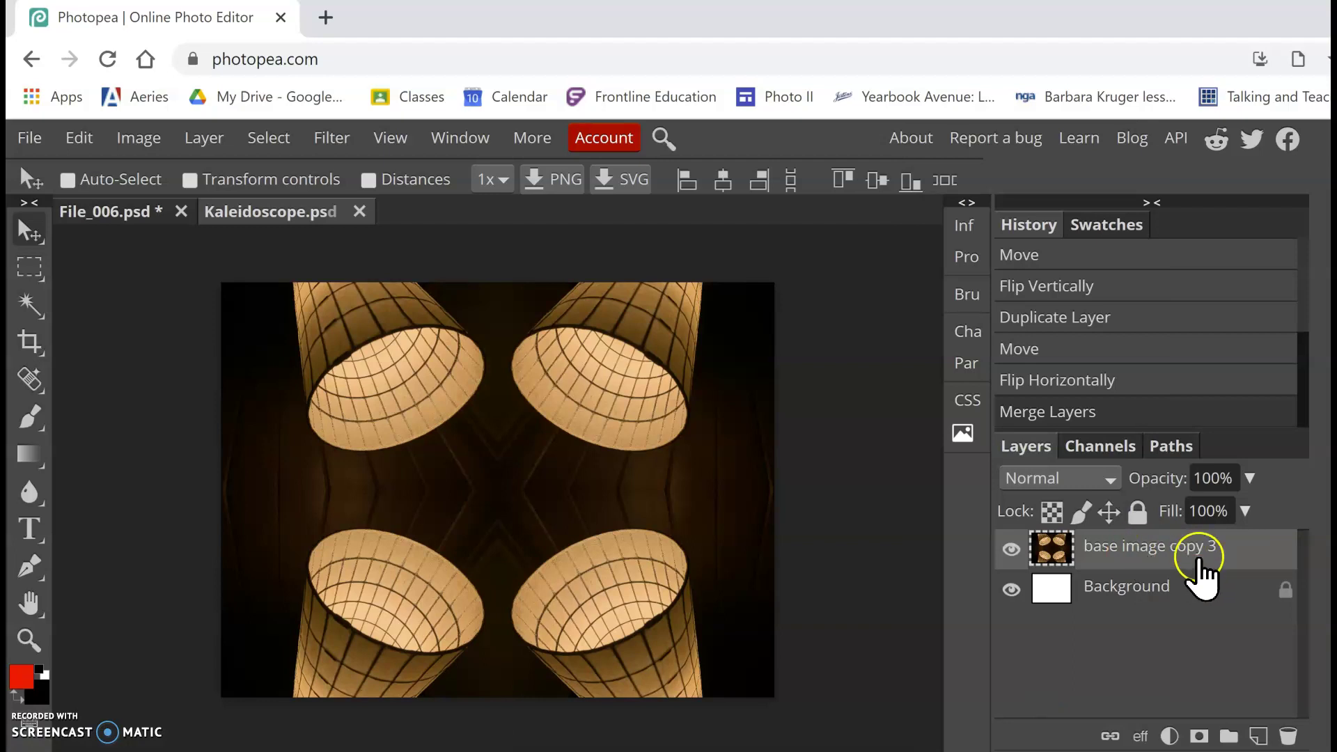
Step: Duplicate the merged base image copy 3 layer as base image copy 4
left_click(1163, 556)
right_click(1162, 554)
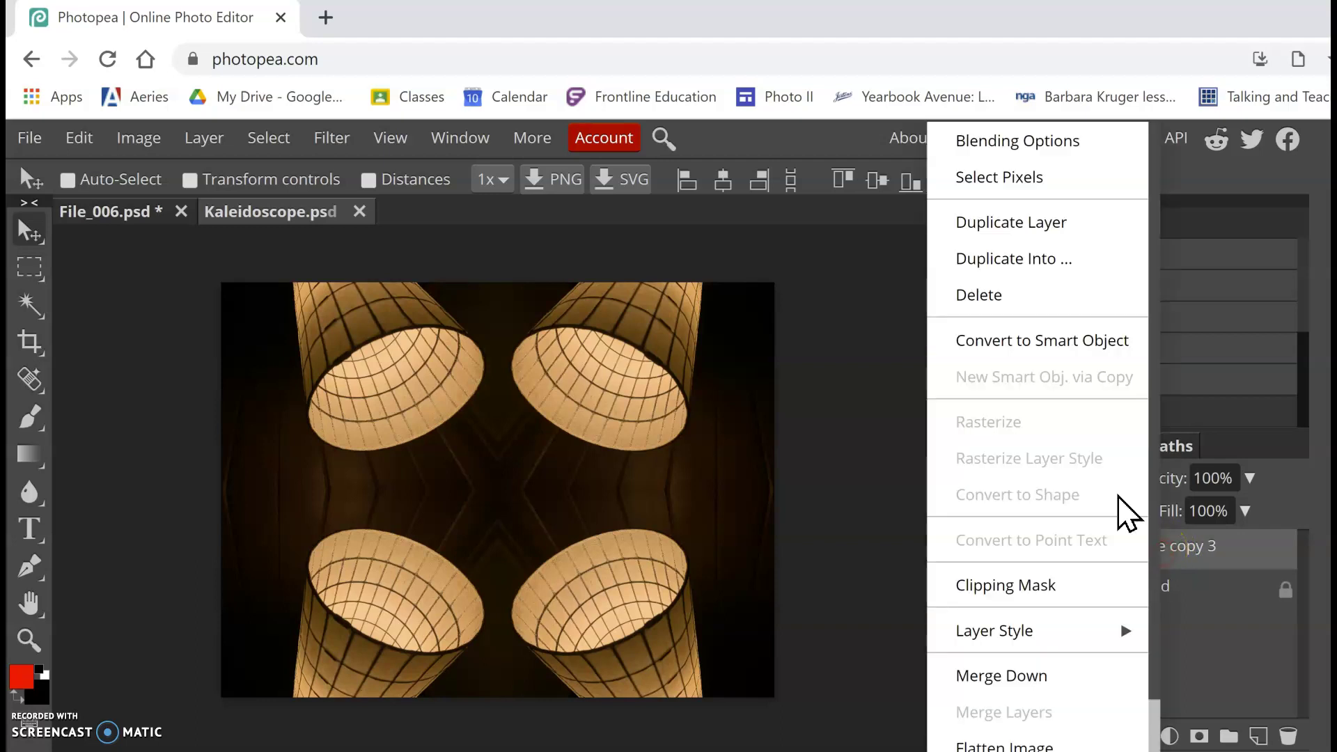
left_click(1041, 226)
left_click(1157, 557)
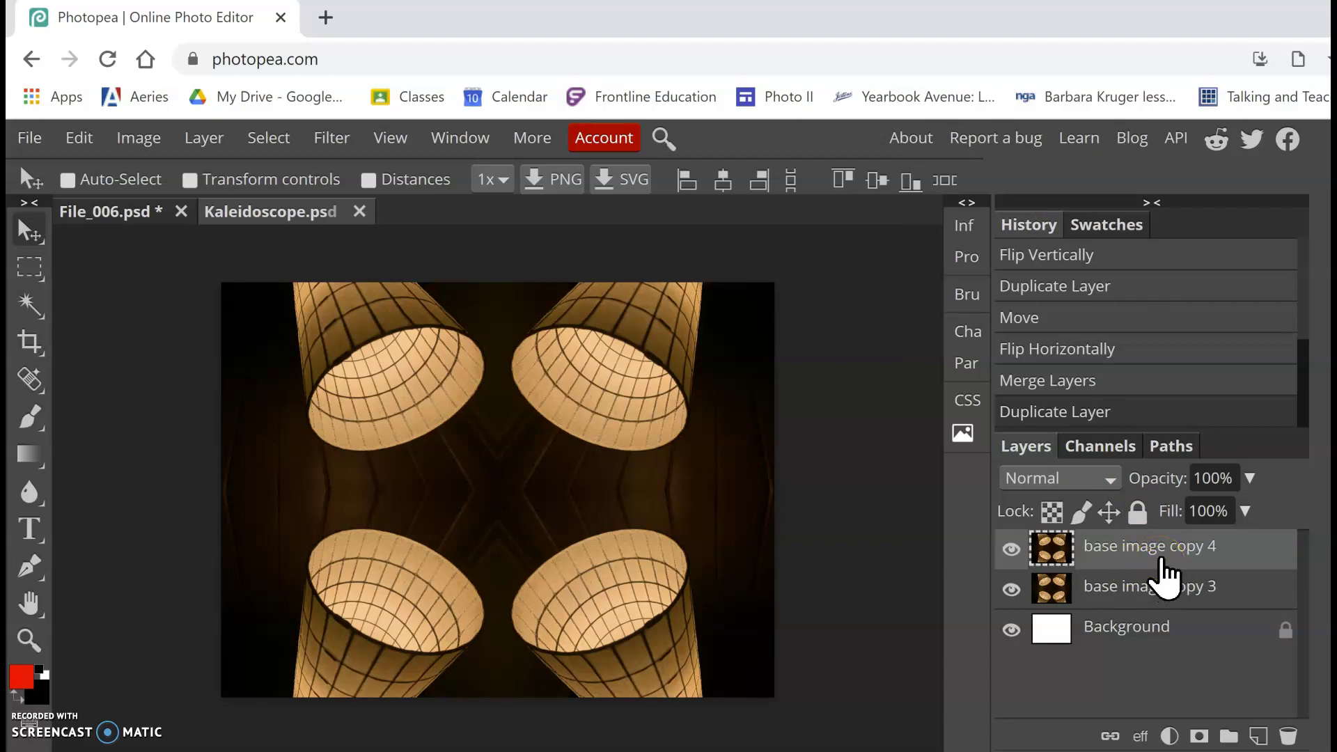
Step: Rotate the duplicate layer 45° with Free Transform and commit
left_click(81, 138)
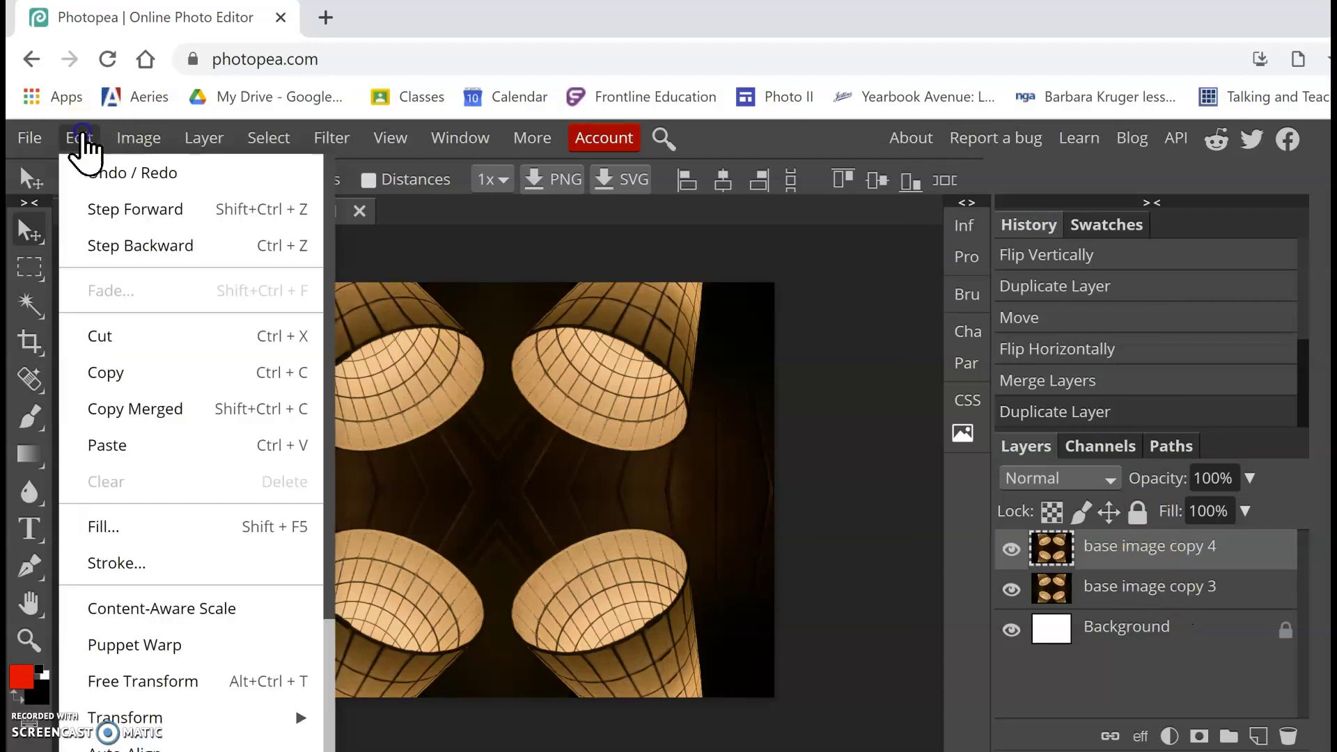
mouse_move(184, 720)
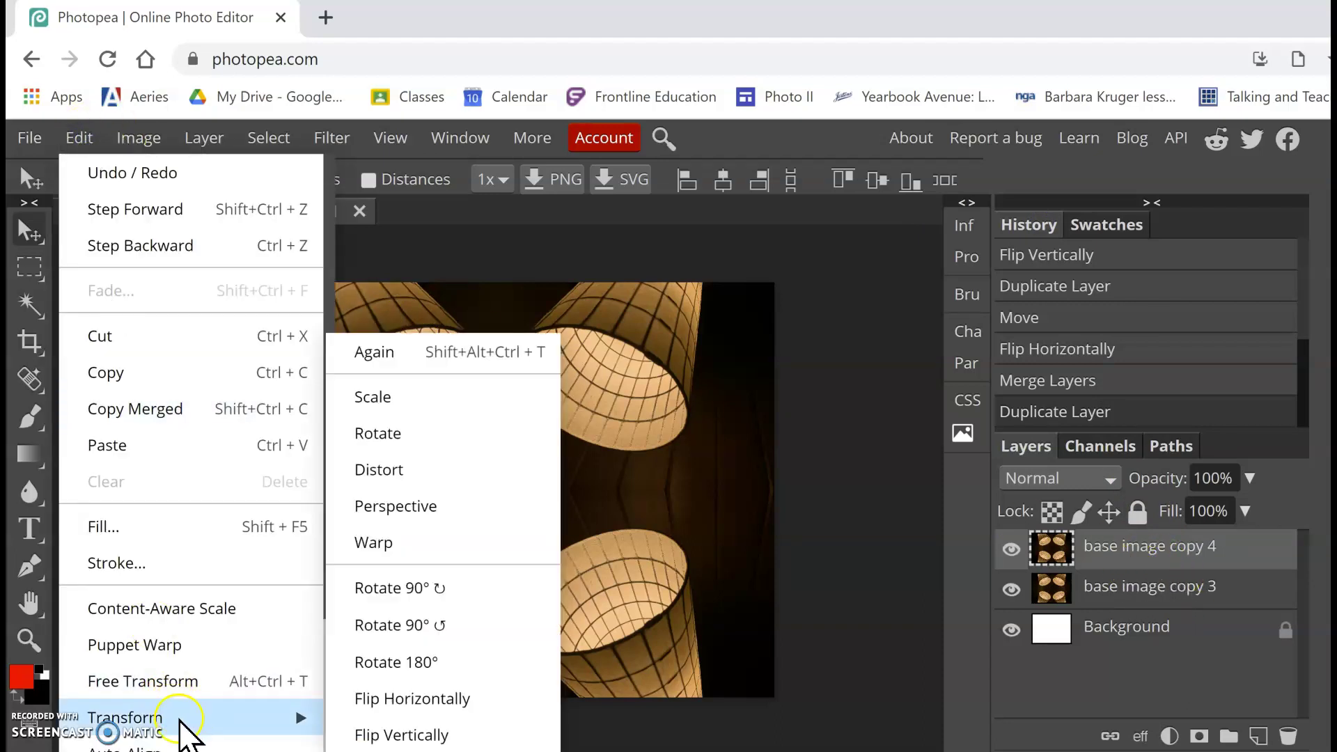
left_click(427, 459)
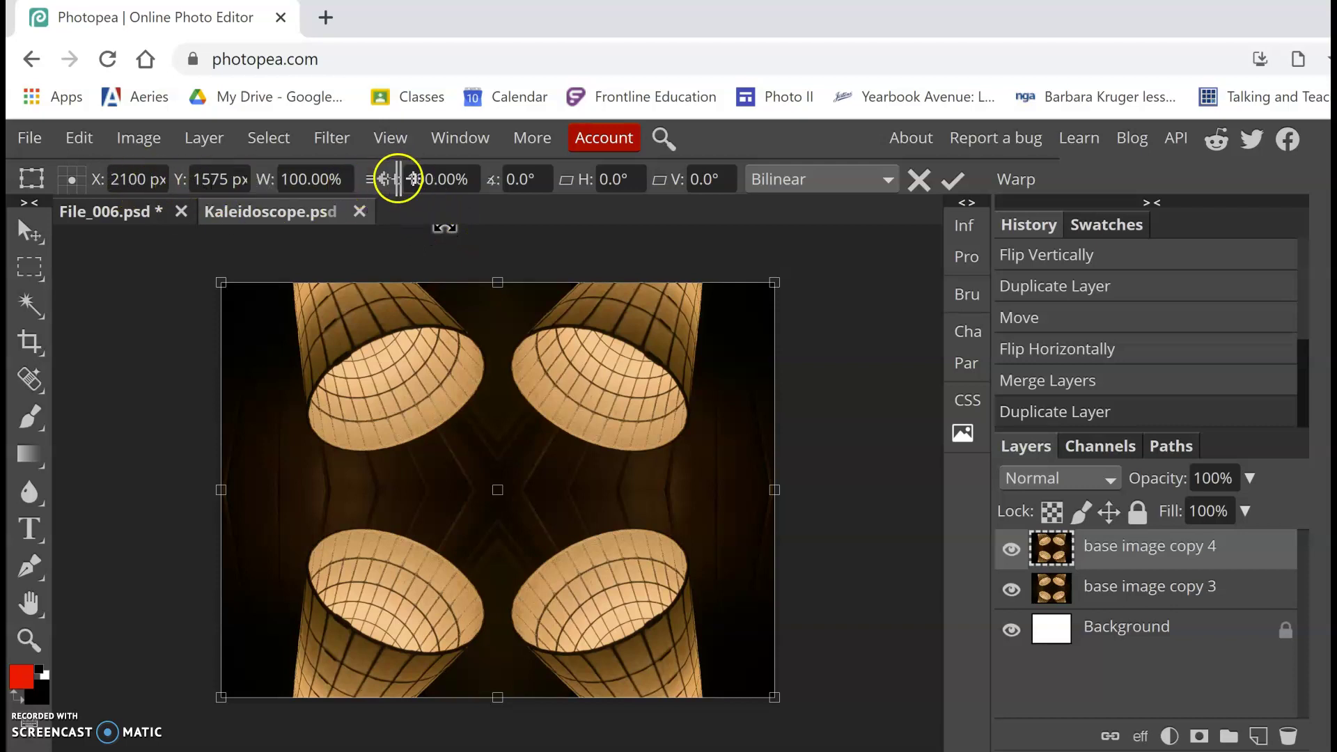
double_click(510, 180)
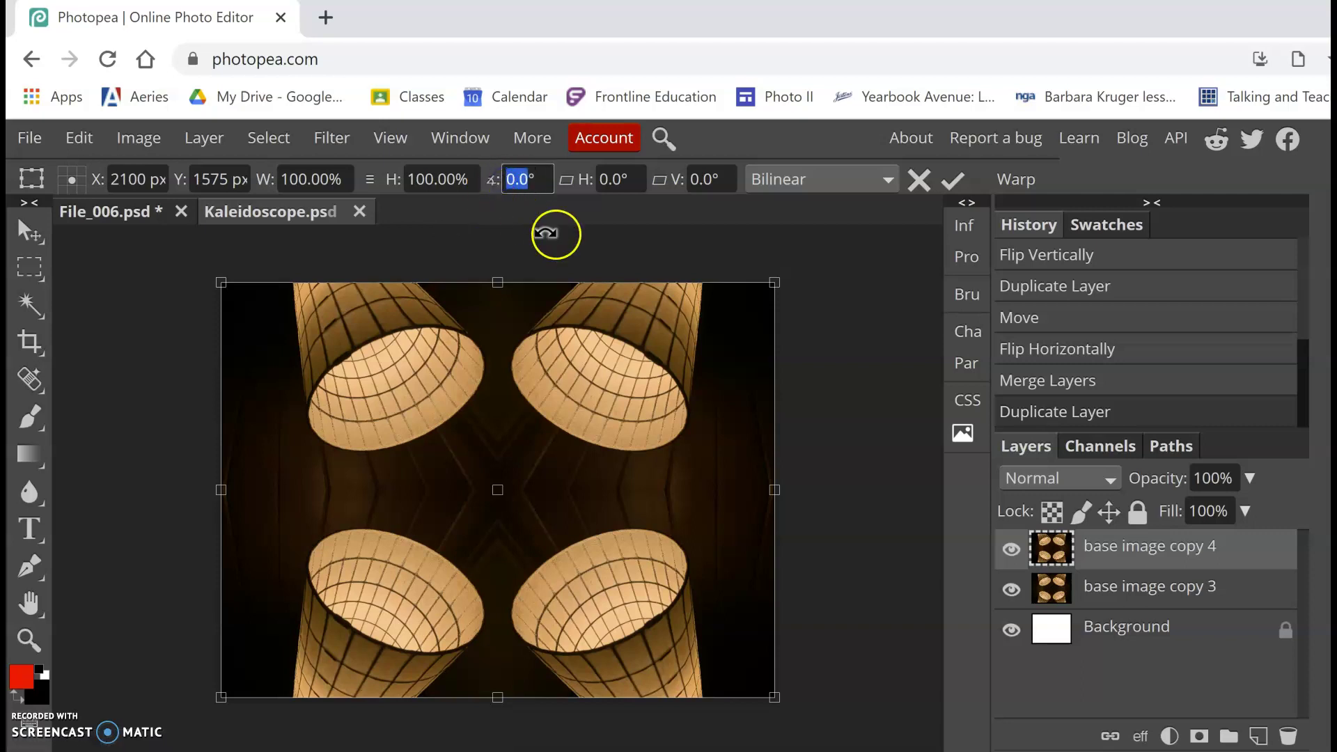
type("45")
left_click(959, 174)
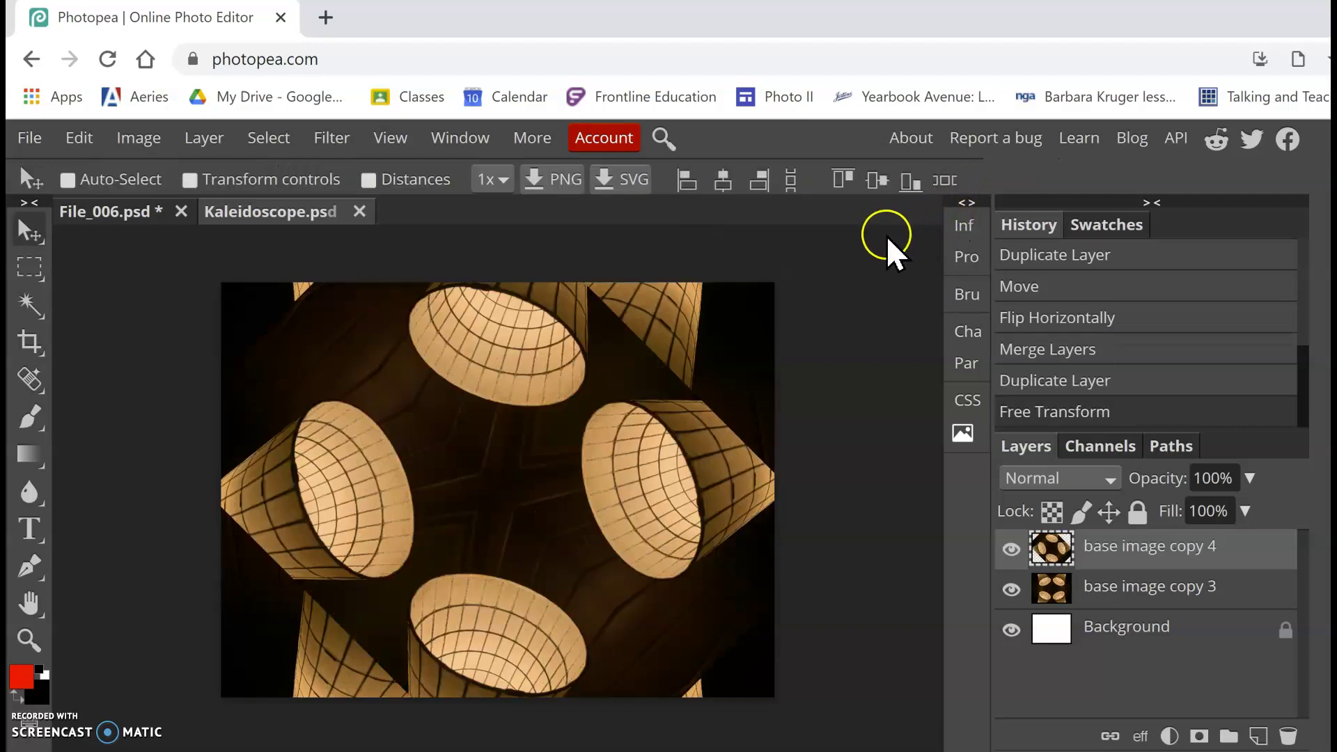
Step: Duplicate base image copy 3 as copy 5 and rotate it -45°
left_click(1172, 597)
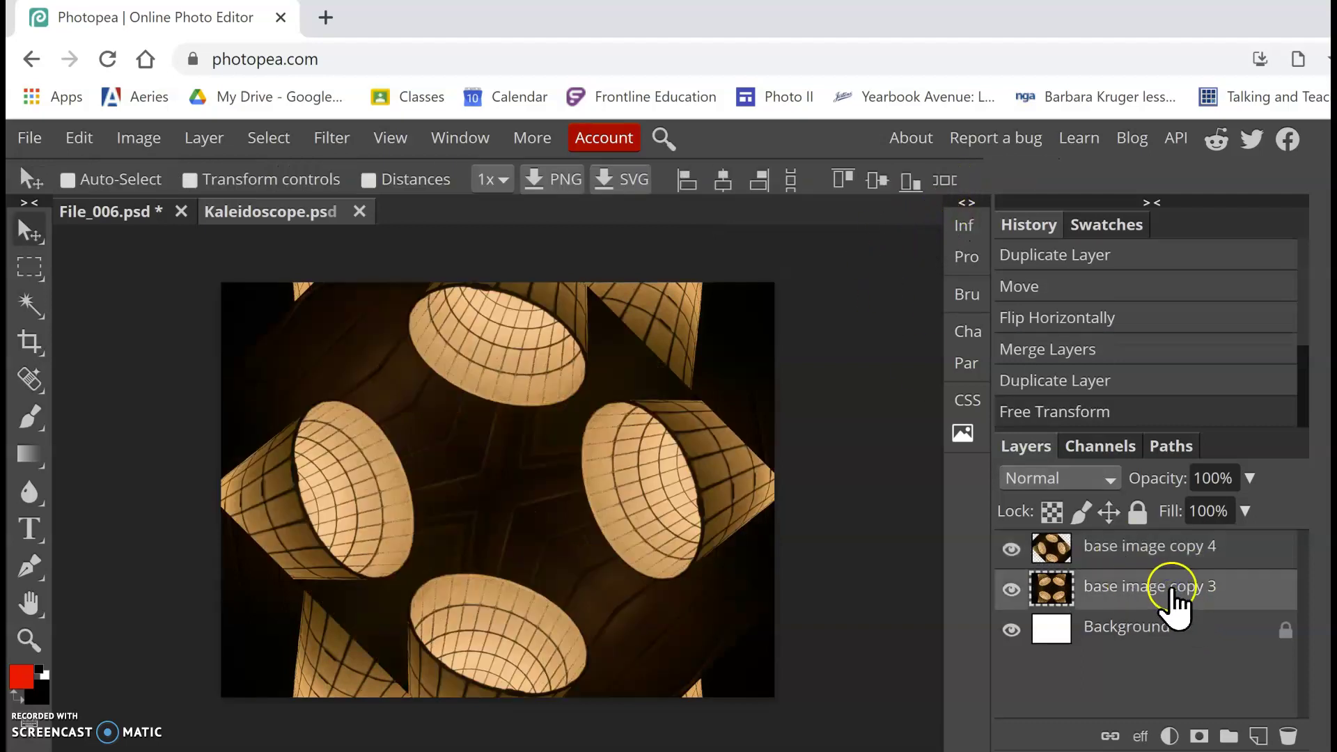
right_click(1149, 607)
left_click(1024, 223)
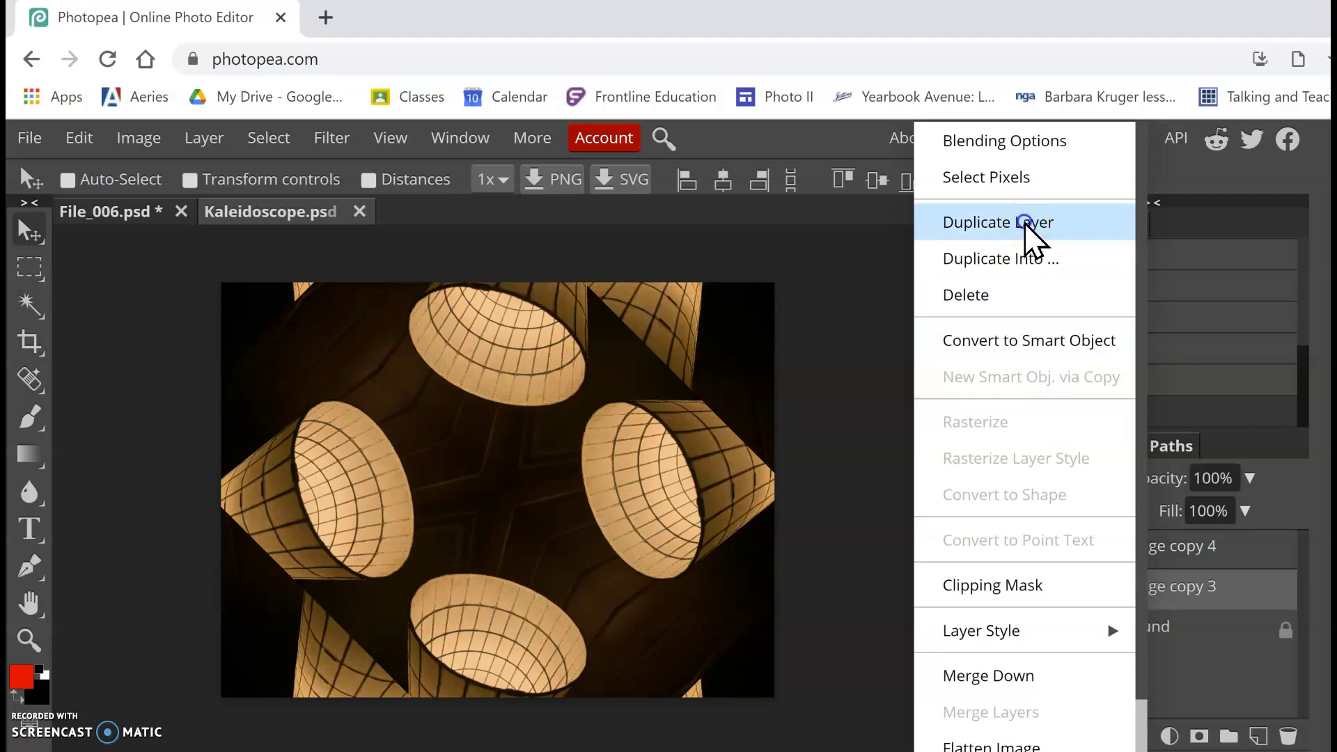
left_click(142, 146)
mouse_move(82, 139)
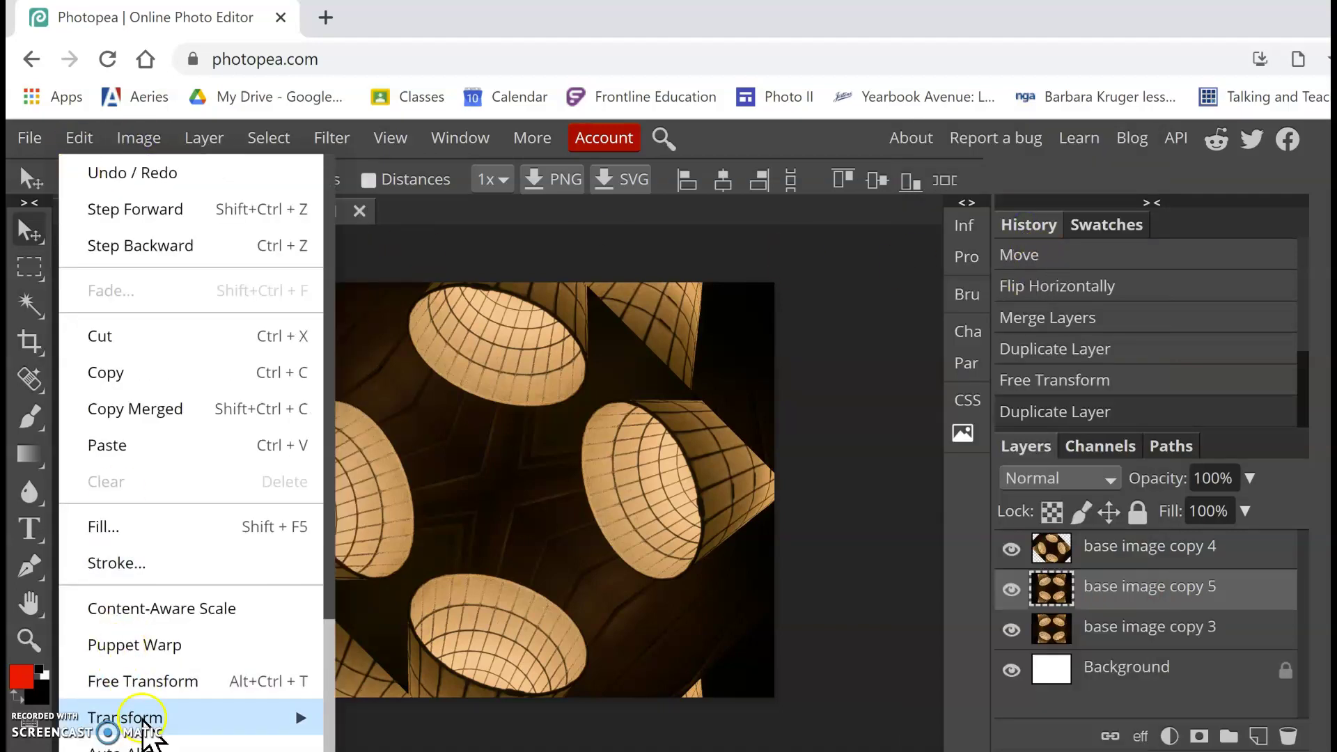
left_click(143, 724)
left_click(402, 432)
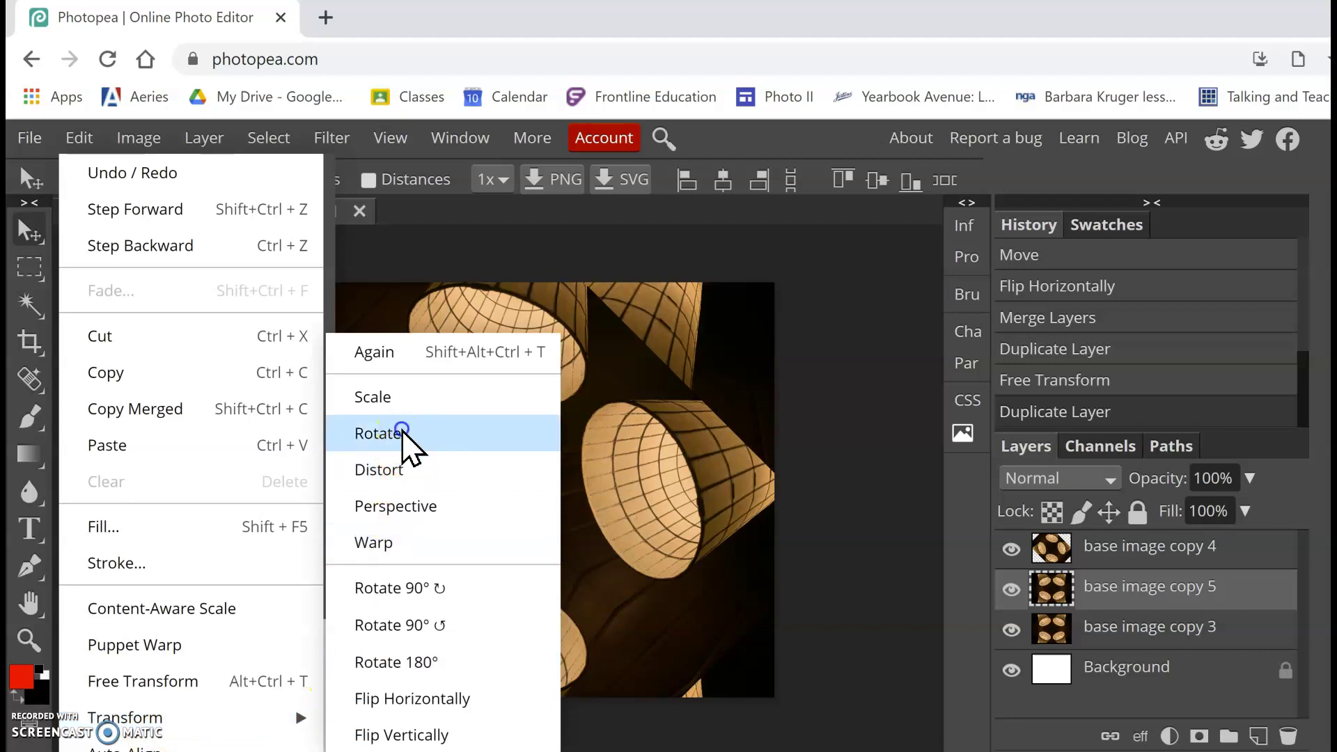
double_click(518, 178)
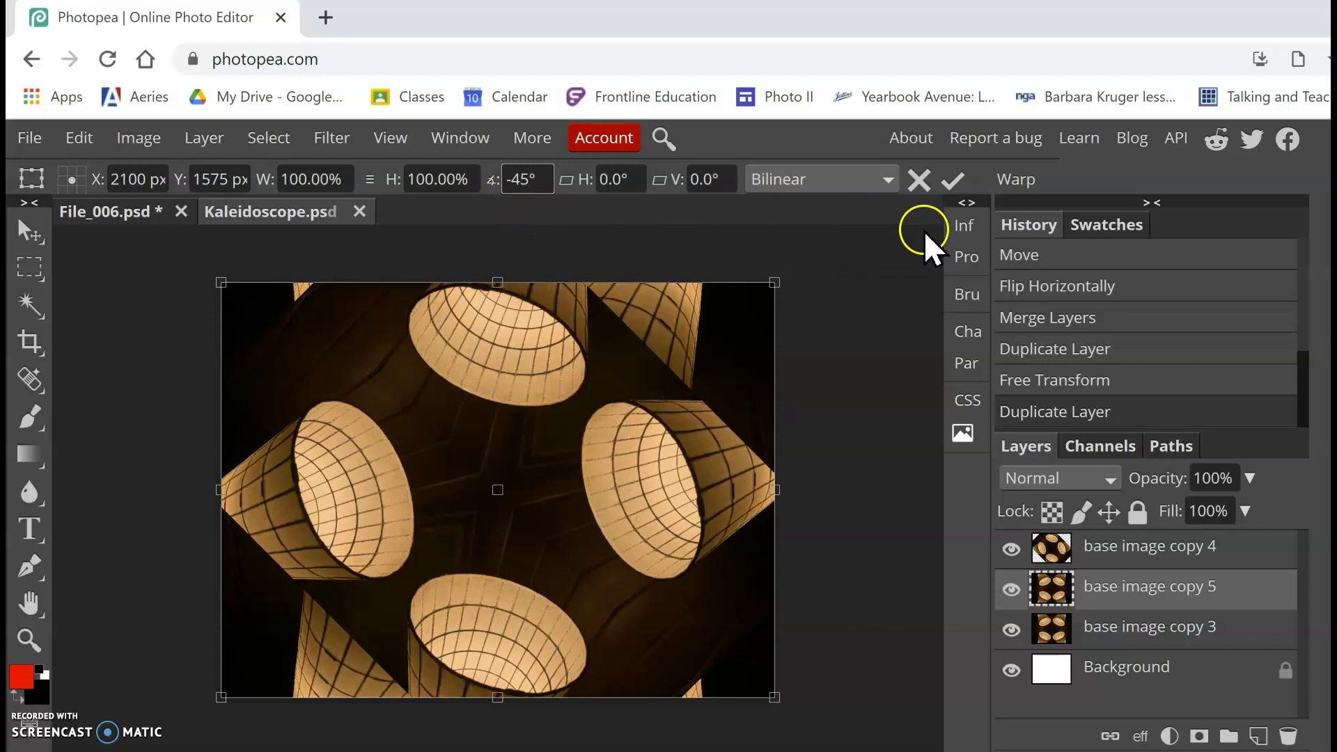
left_click(956, 183)
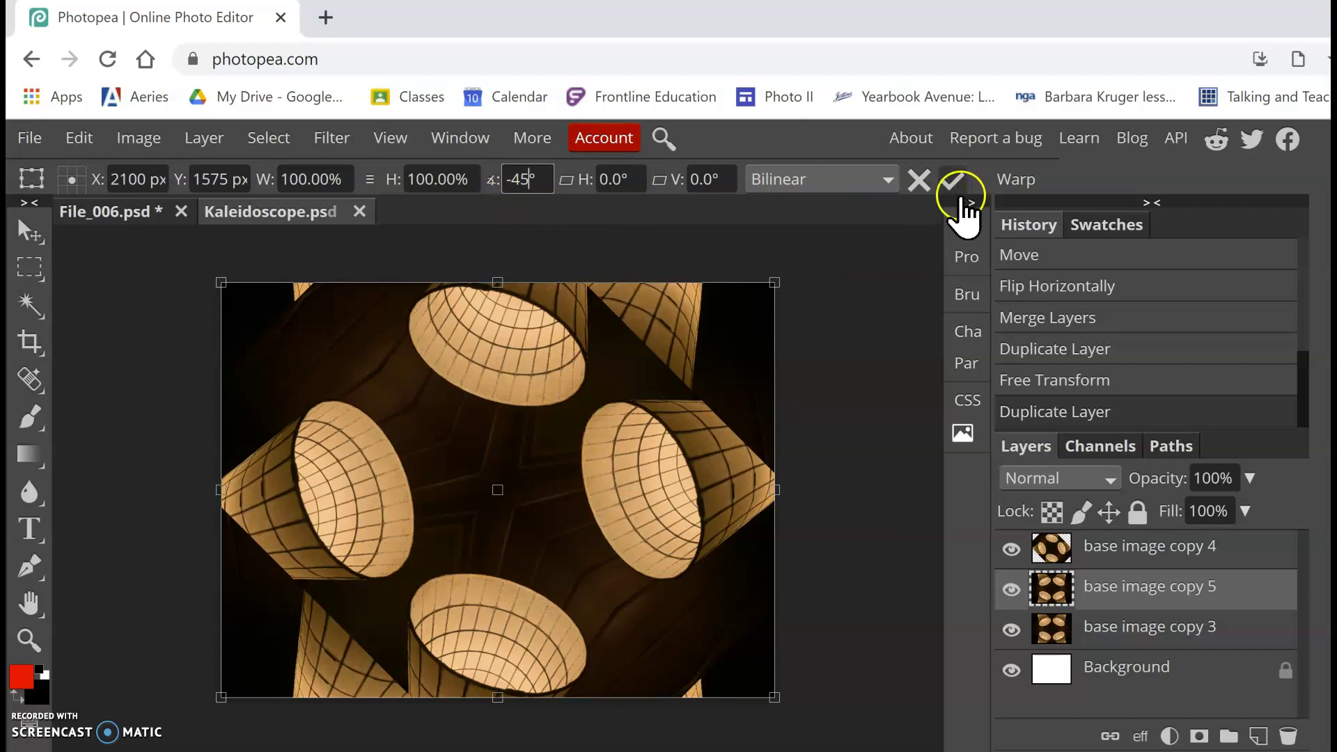
Step: Duplicate base image copy 3 again as copy 6 and rotate it 90°
left_click(1128, 633)
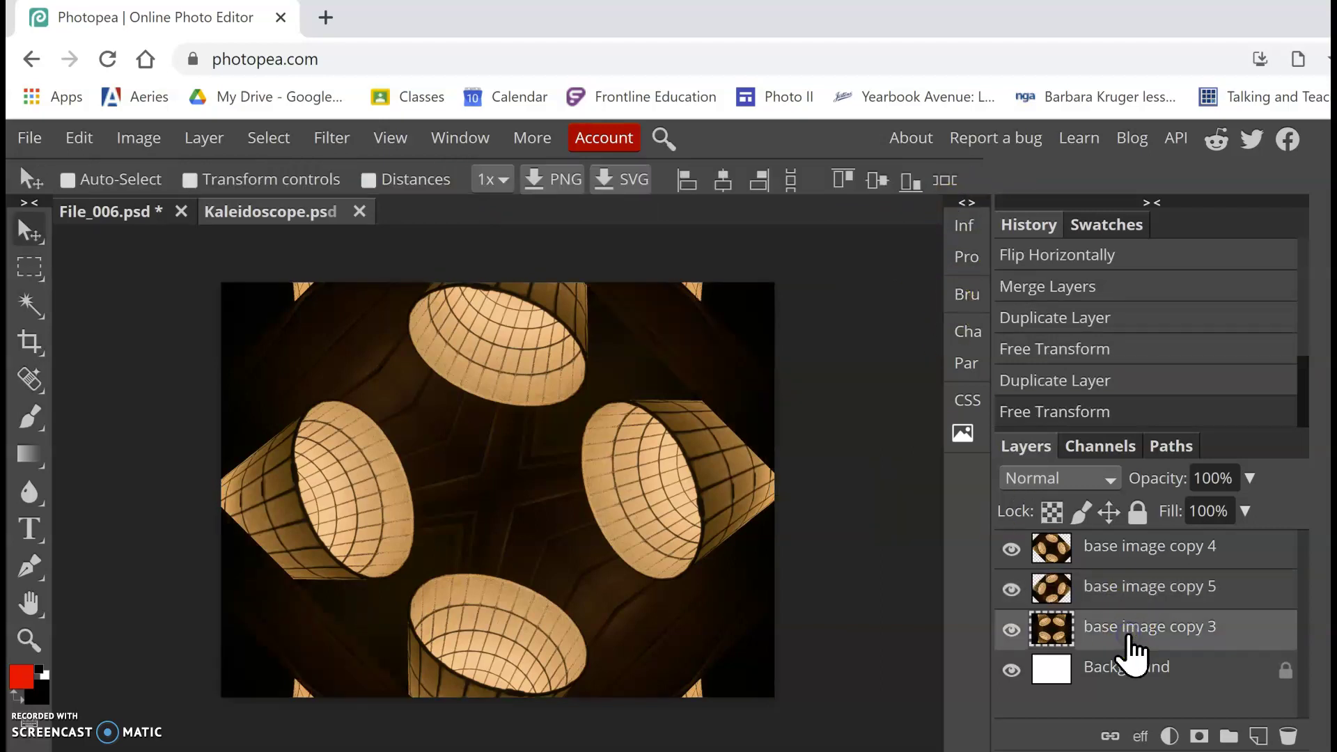
right_click(1129, 637)
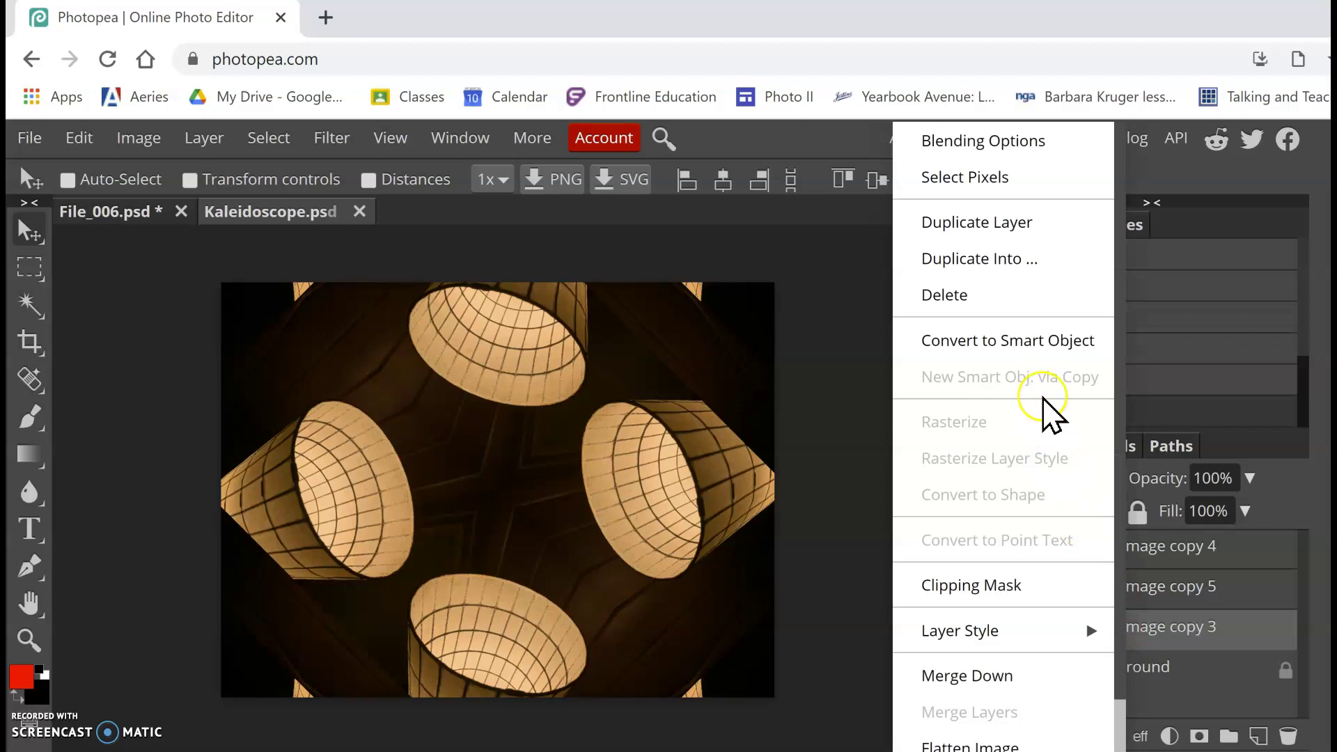
left_click(1002, 227)
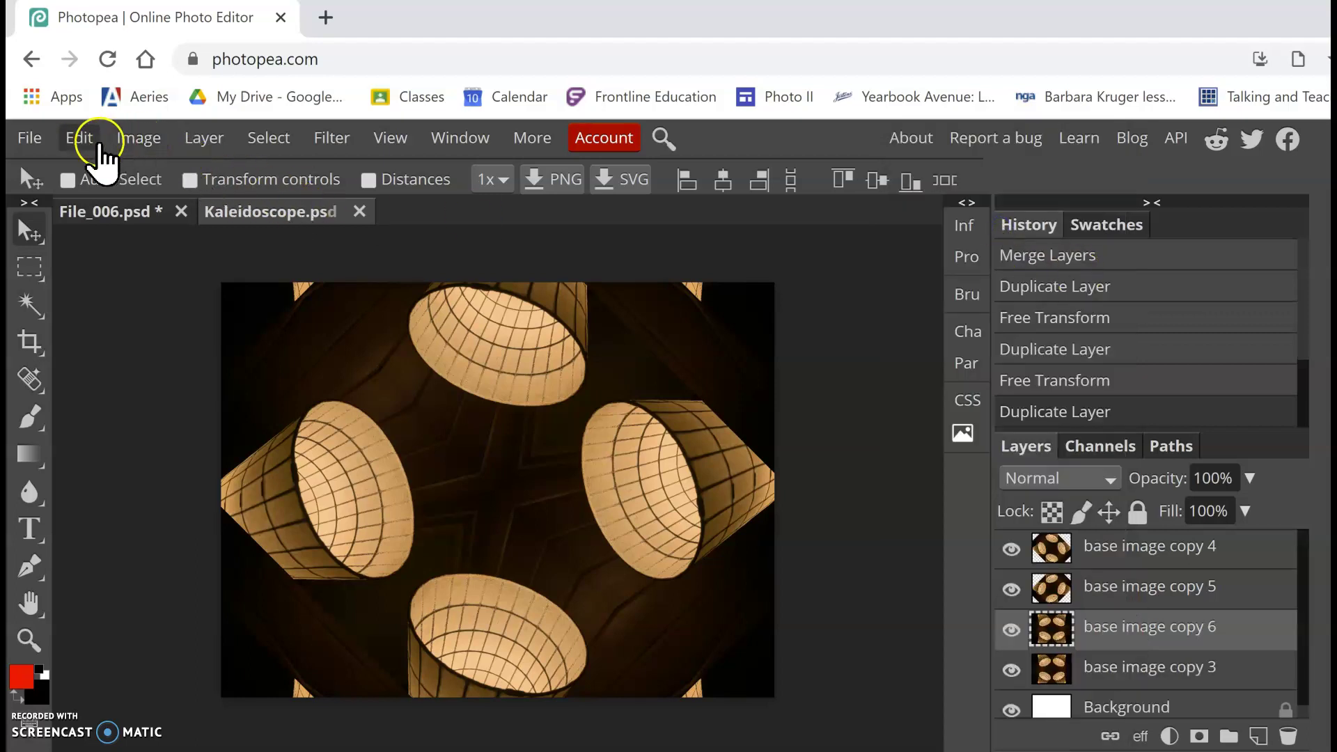
left_click(81, 140)
mouse_move(169, 724)
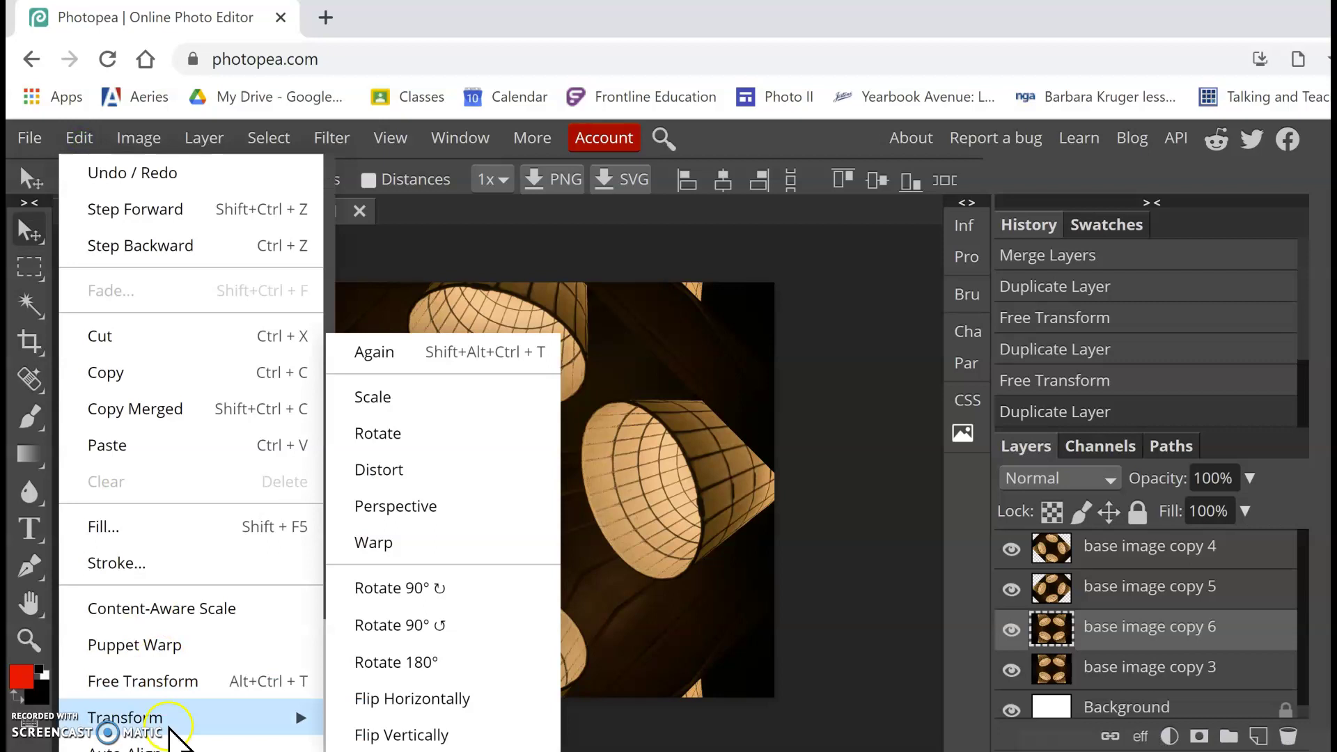
left_click(378, 433)
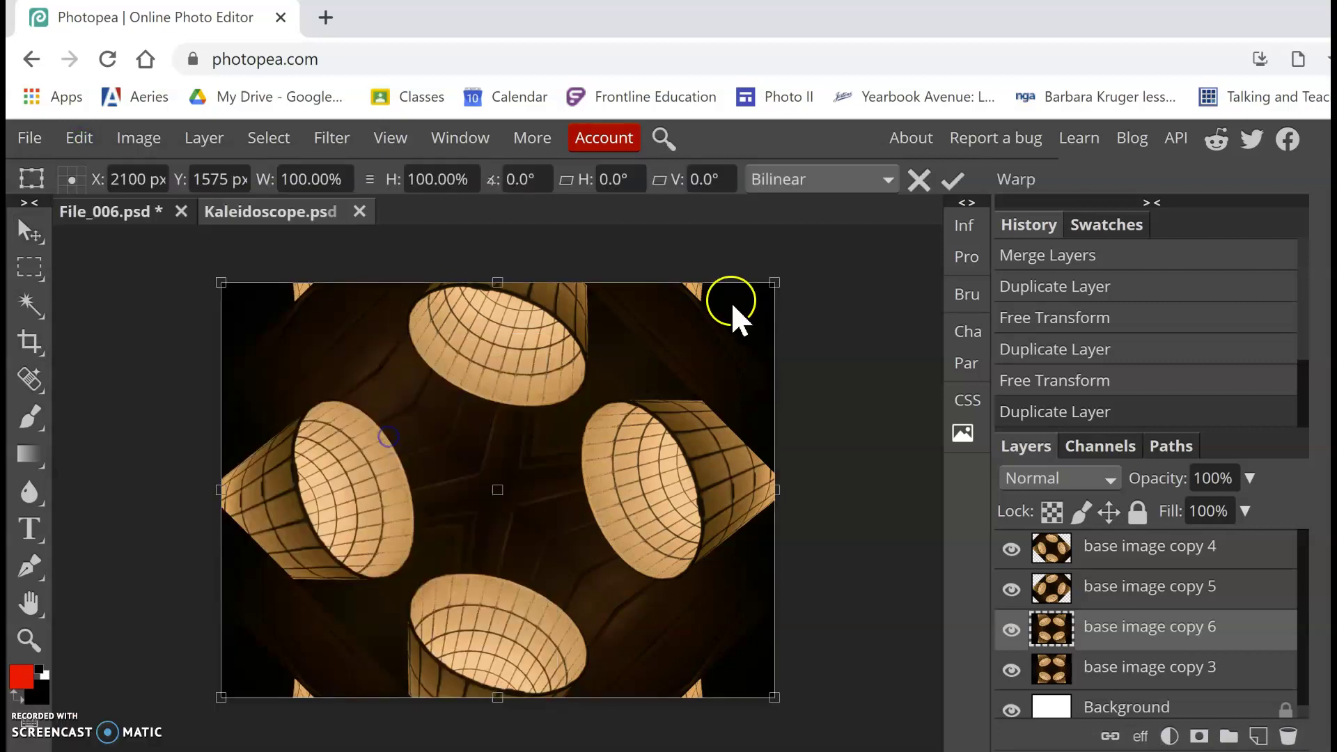
left_click(502, 177)
left_click_drag(521, 178, 493, 179)
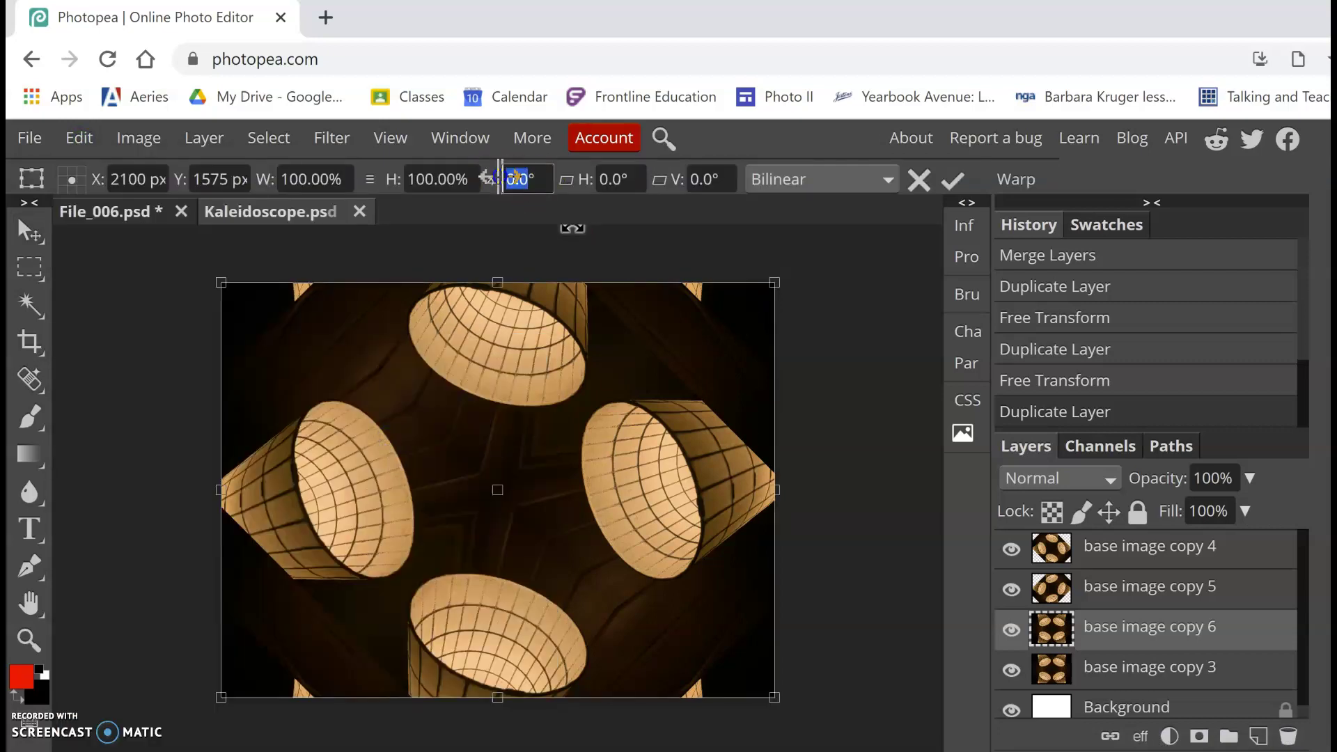
key("BackSpace")
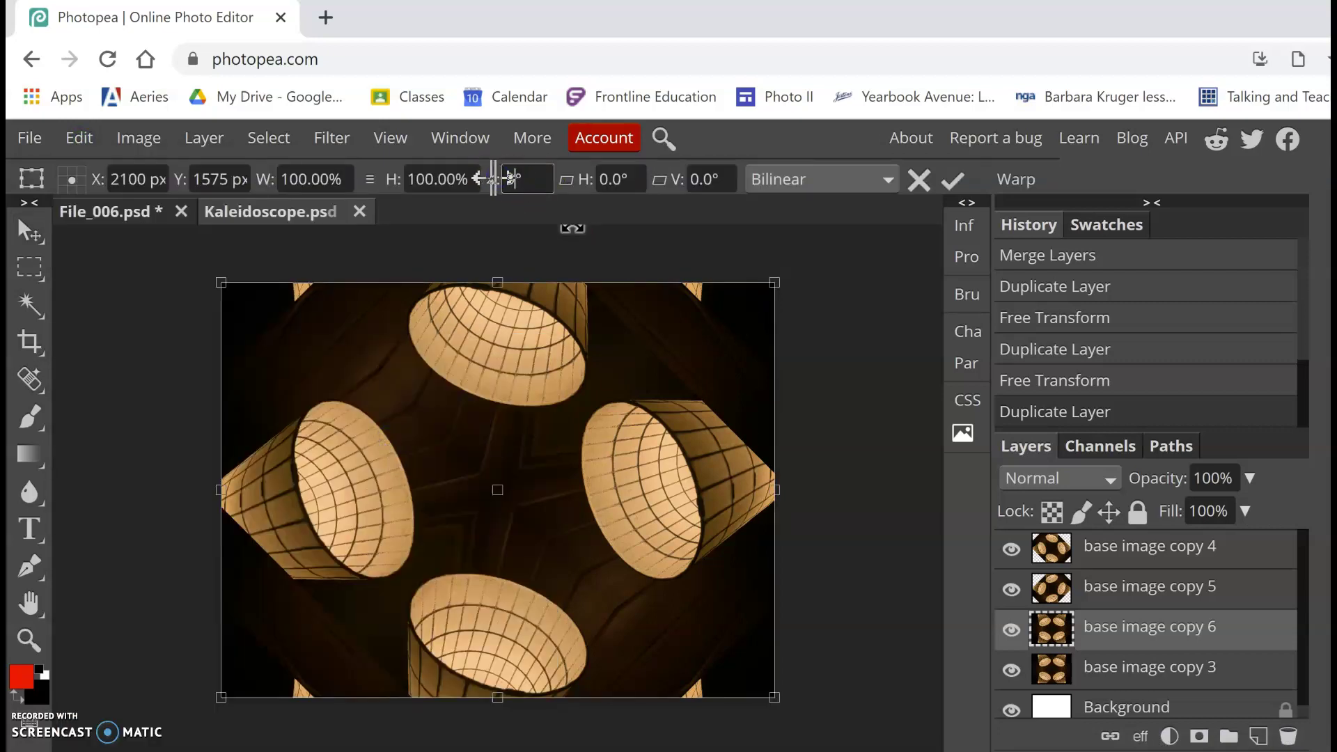
left_click(949, 184)
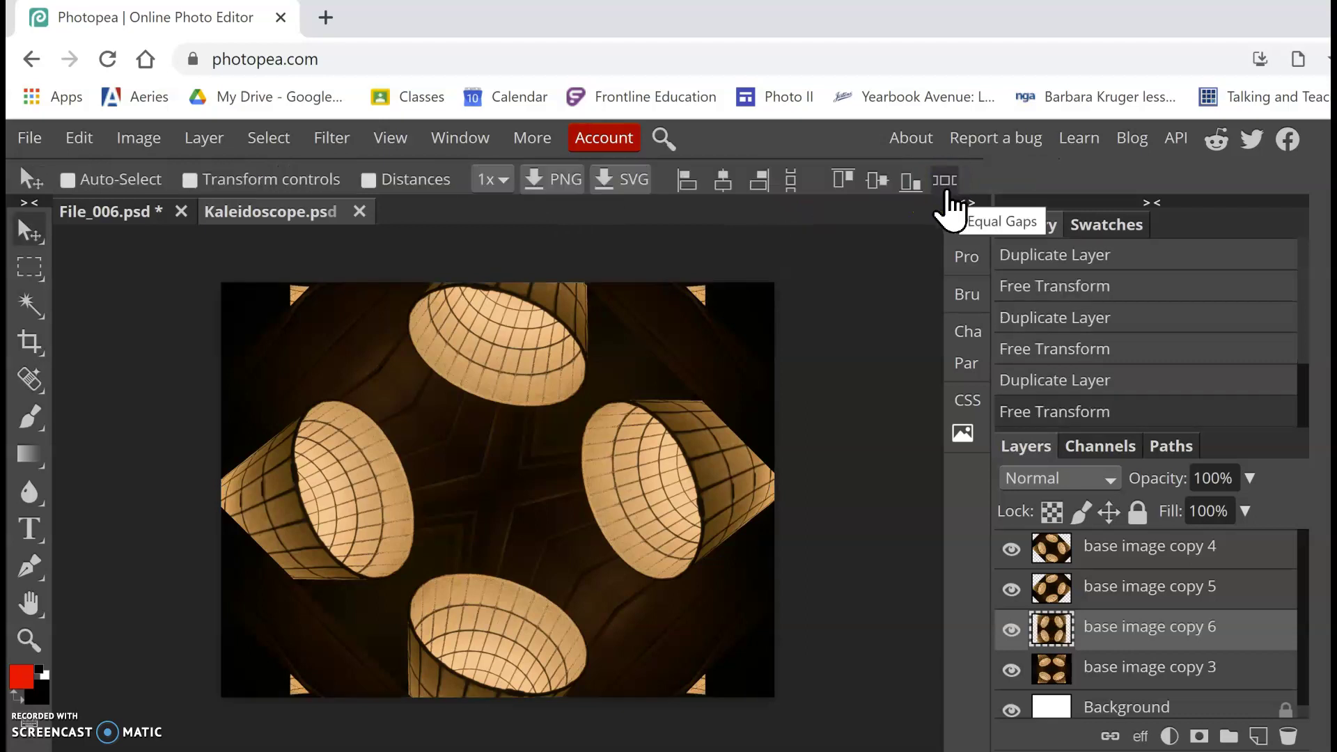
Step: Delete the white Background layer, then select all four remaining lamp layers together
left_click(1126, 447)
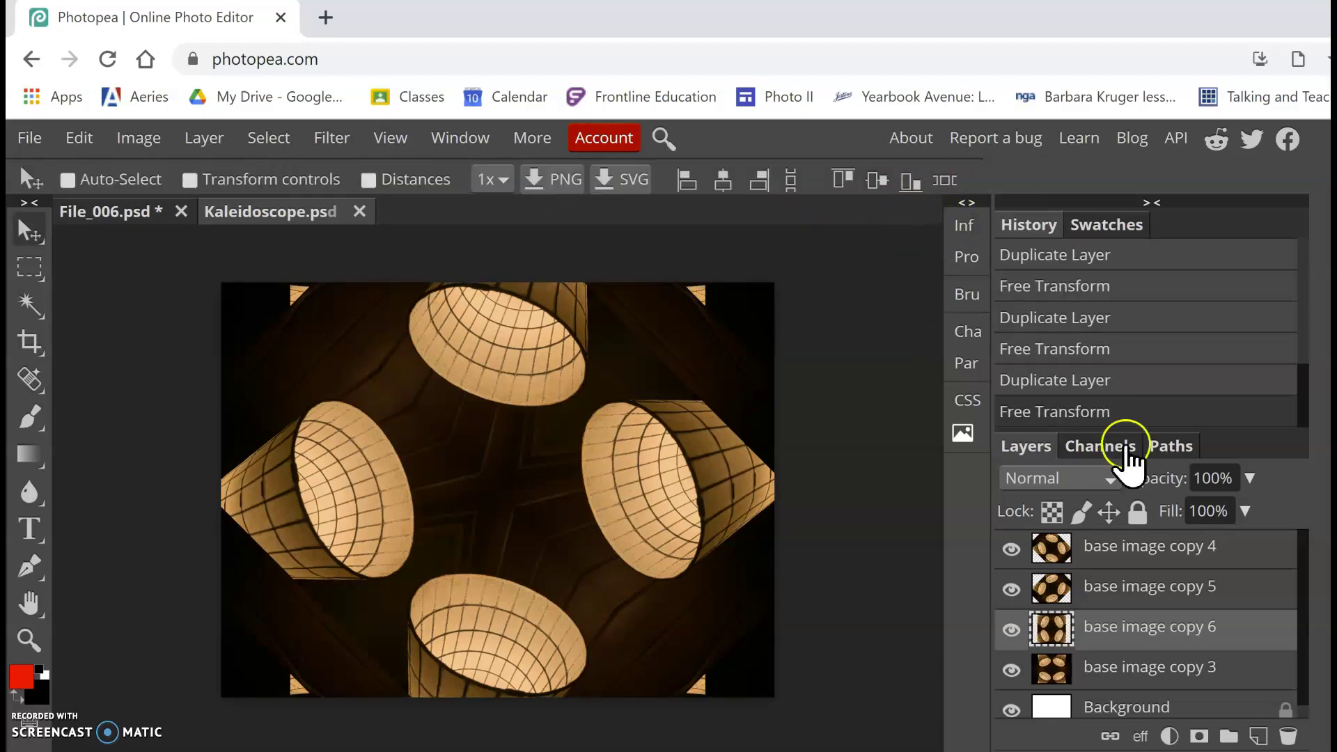
scroll(1142, 661, "down", 1)
left_click(1165, 694)
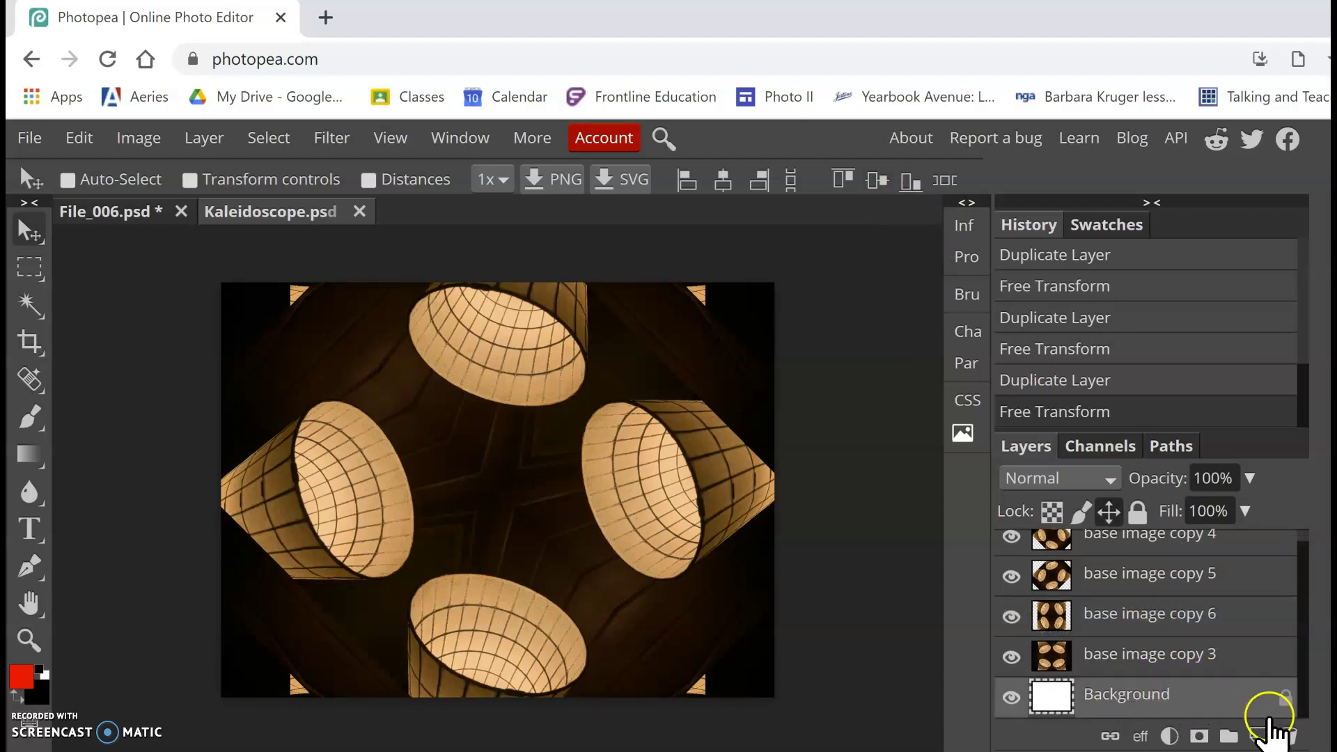
left_click(1288, 738)
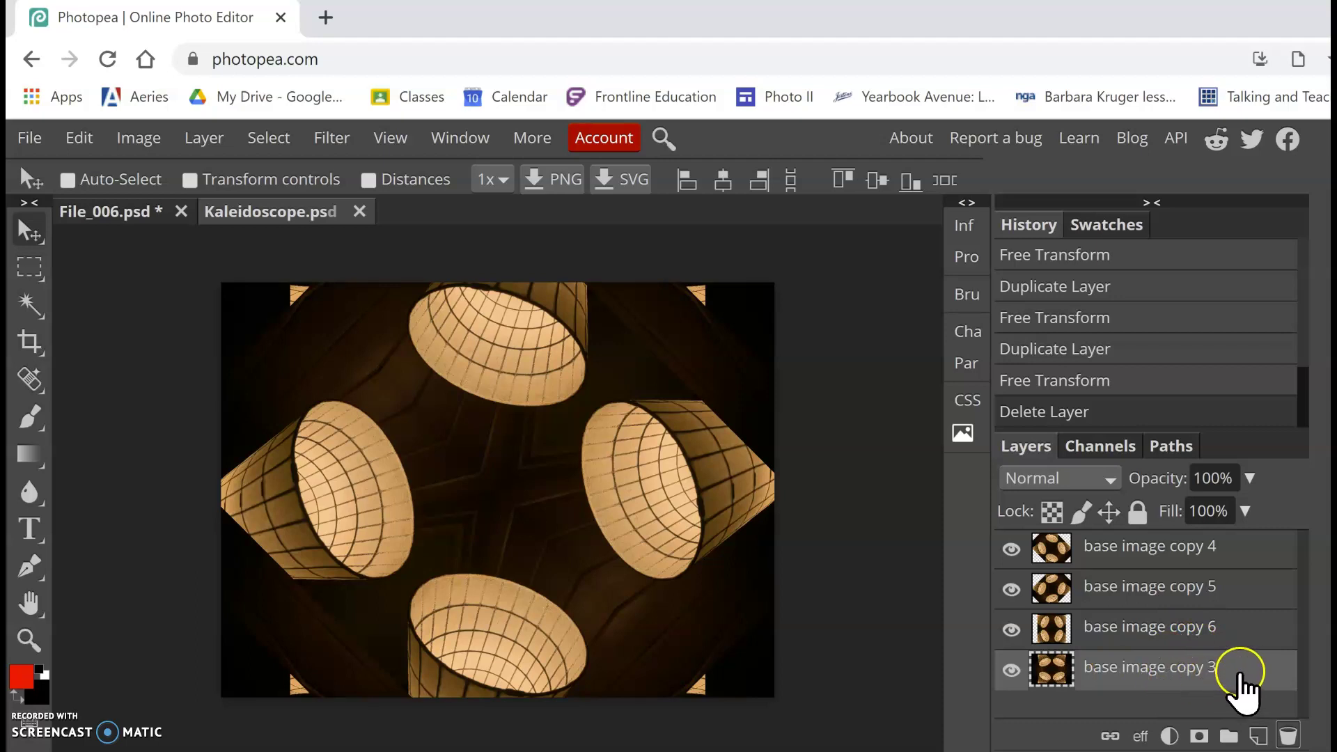
left_click(1167, 557, "shift")
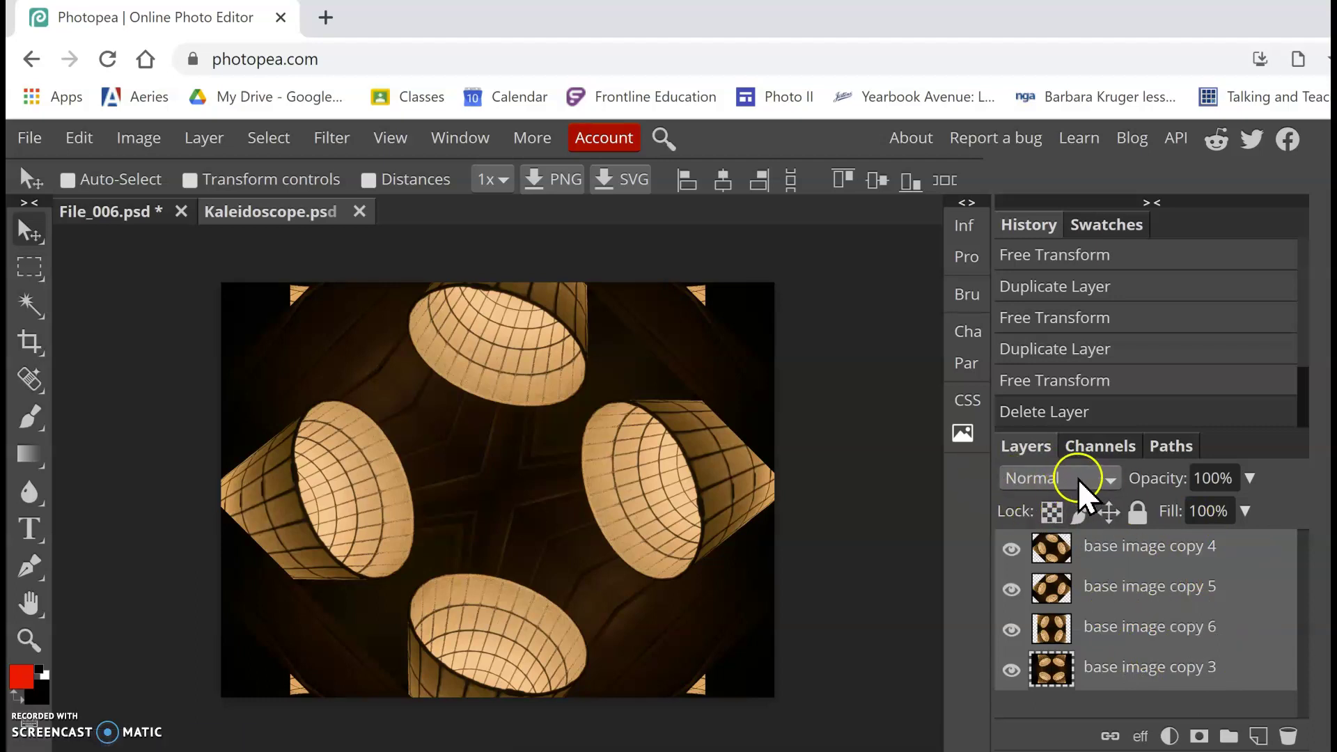
Step: Set the blend mode of all four selected lamp layers to Overlay
left_click(1108, 483)
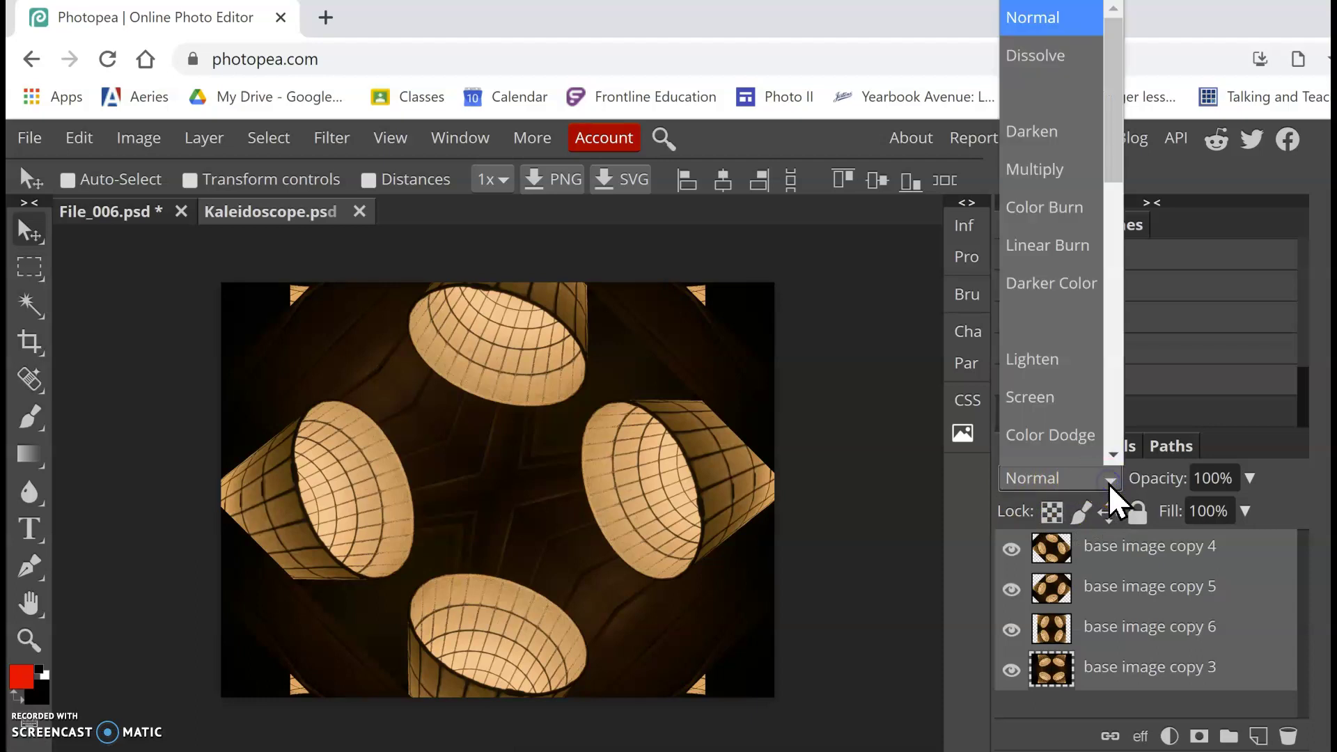
scroll(1086, 389, "down", 1)
scroll(1065, 268, "down", 5)
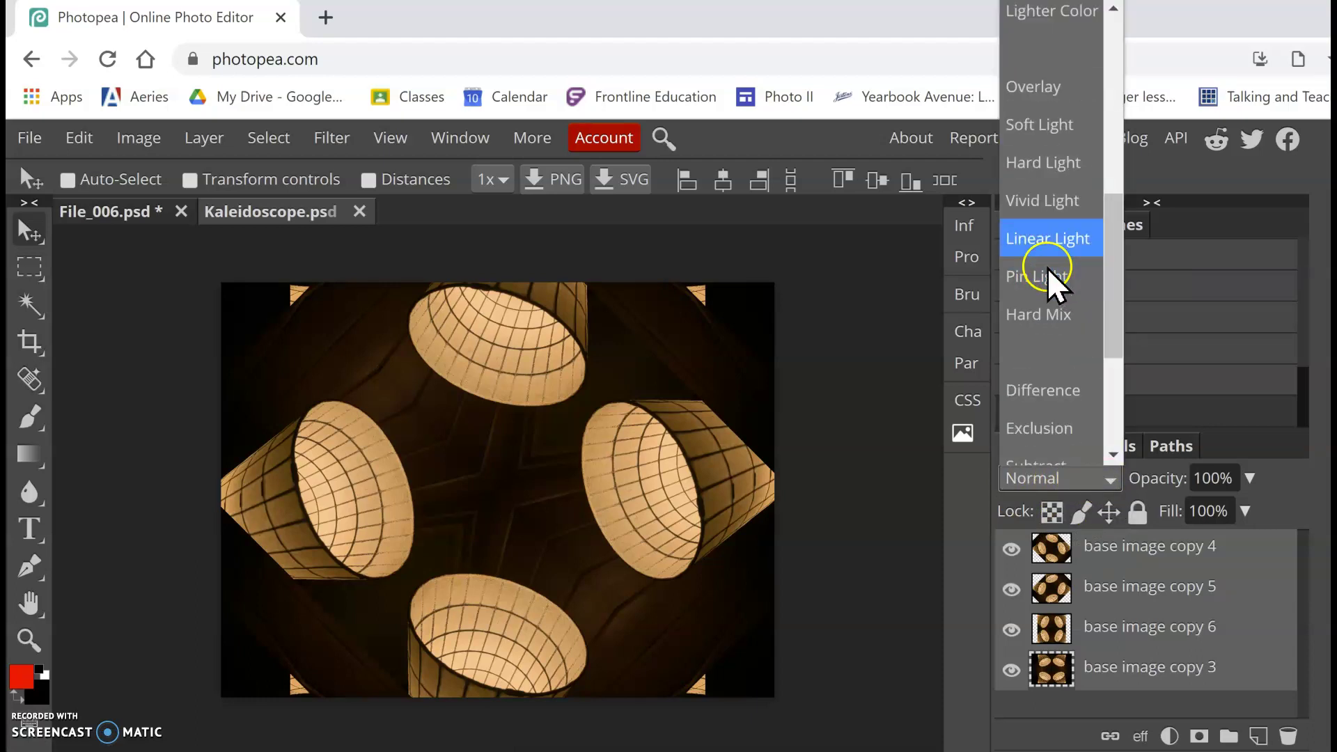
left_click(1054, 101)
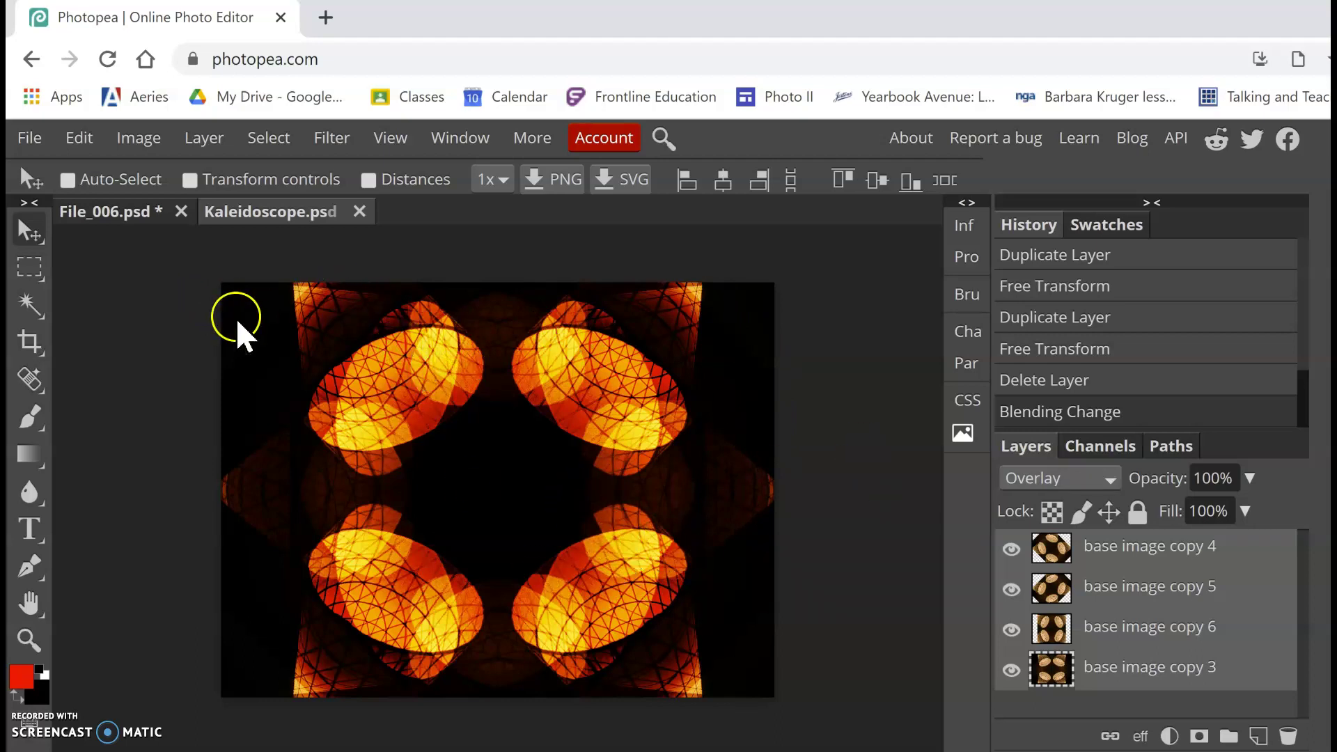
Step: Export the composition as Kaleidoscope.jpg via File > Export as > JPG
left_click(36, 140)
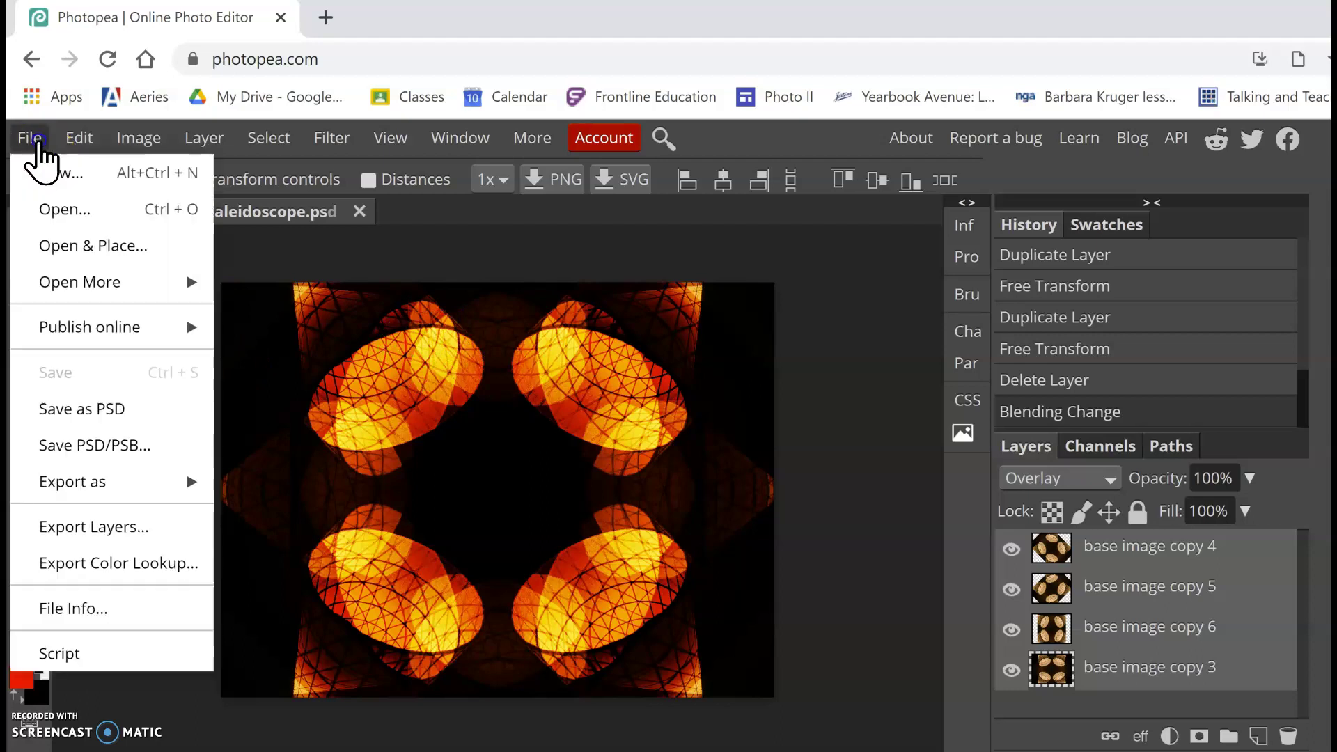
mouse_move(130, 480)
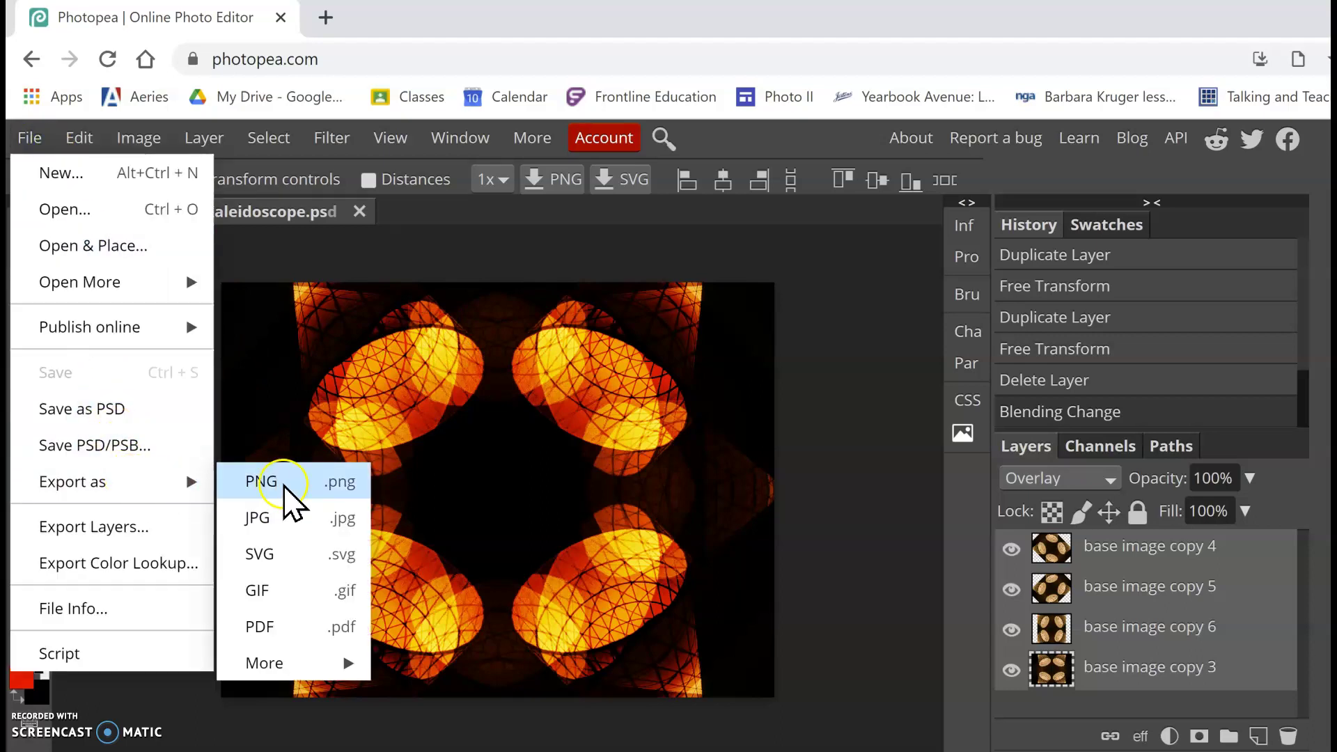
left_click(300, 519)
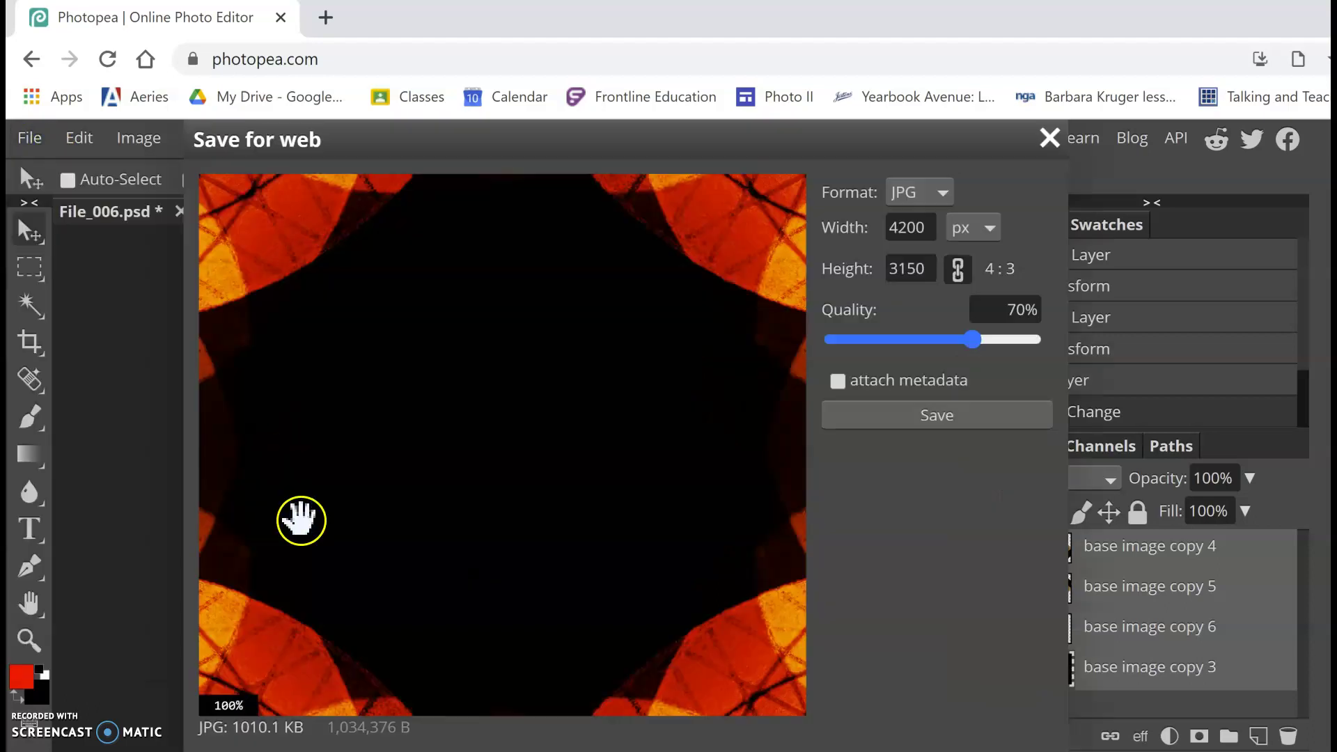
left_click(933, 425)
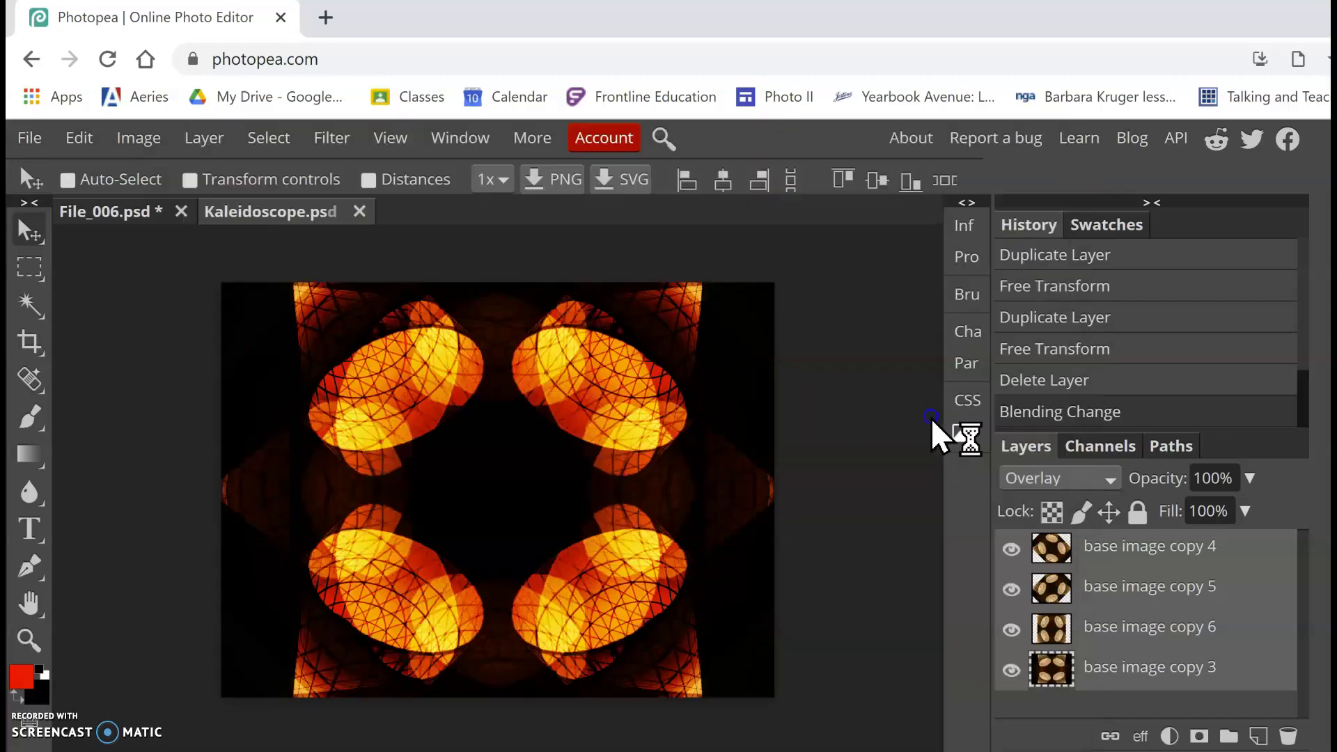